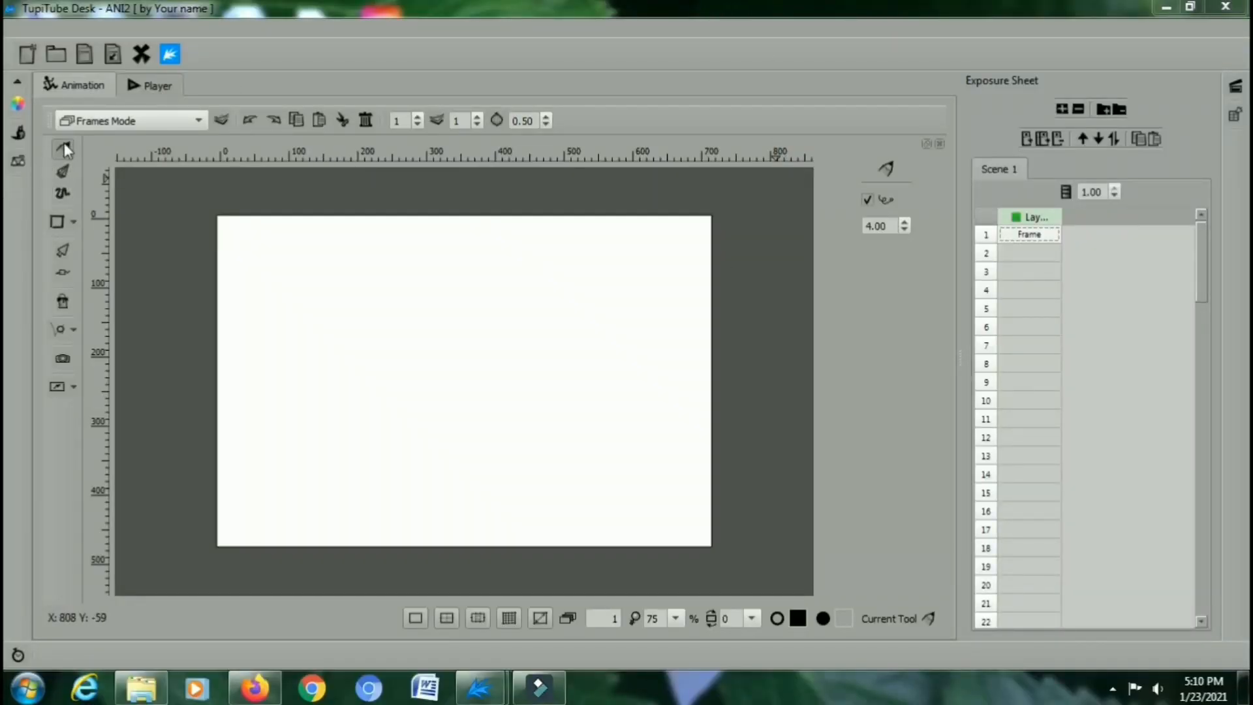
Step: Draw a tall ellipse for the head in the upper part of the canvas and a small ellipse inside it for the left eye
click(69, 220)
click(109, 240)
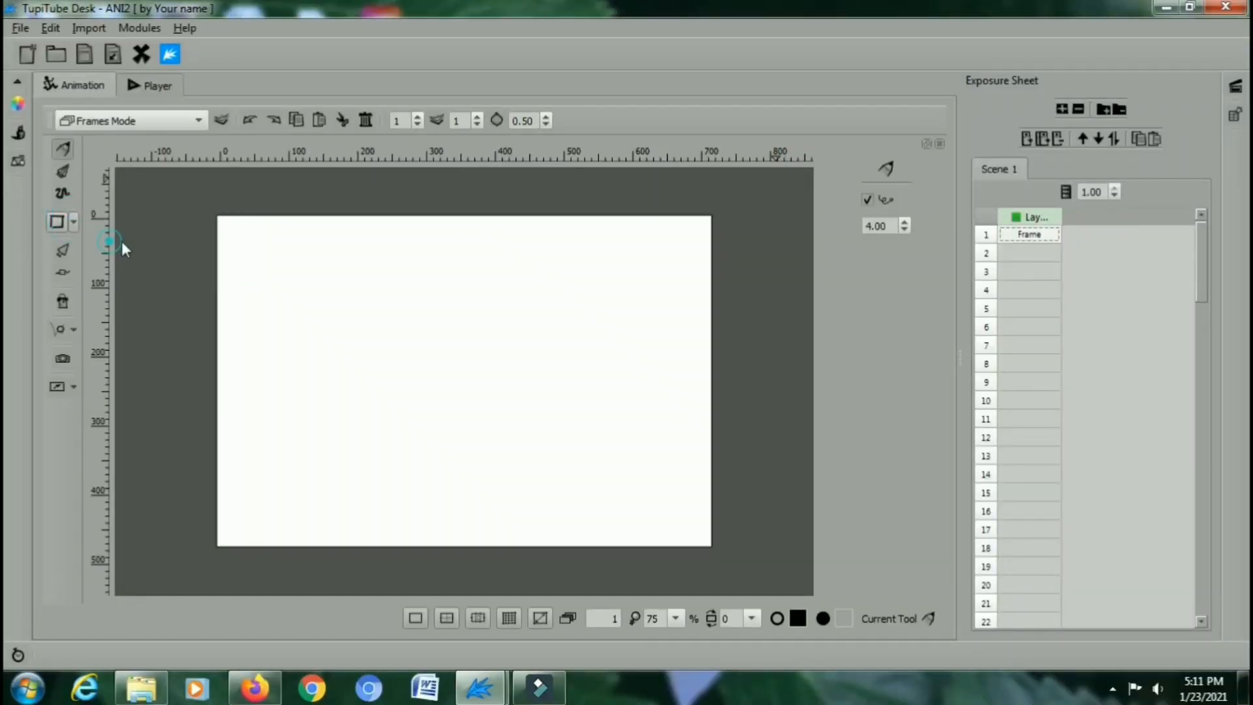
drag(386, 237, 443, 318)
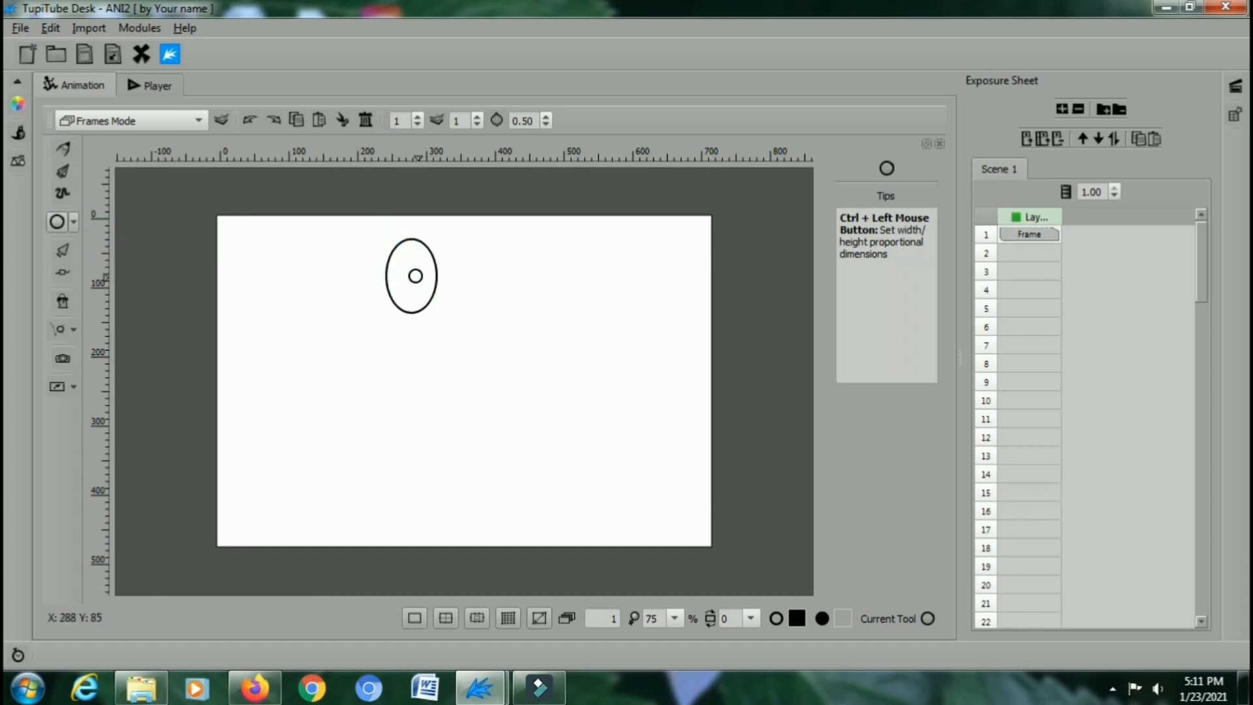
drag(396, 265, 405, 271)
Step: Move the small eye ellipse slightly to the right inside the head
key(o)
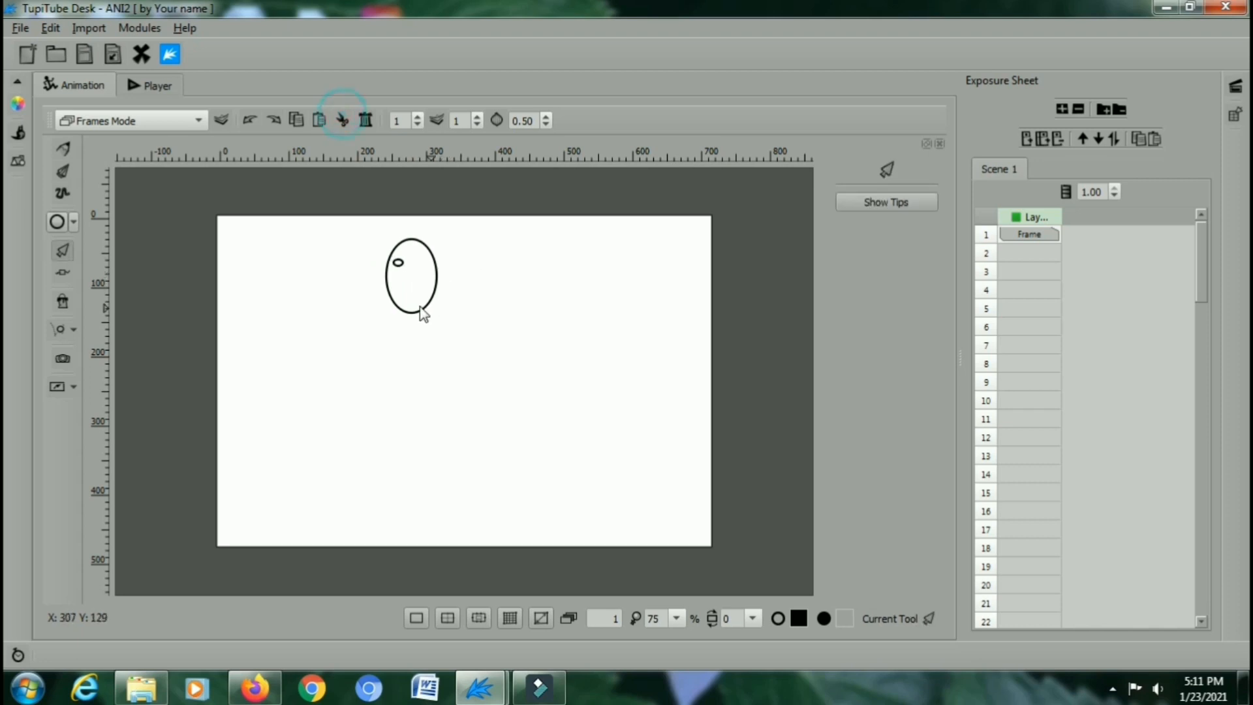
click(398, 263)
click(400, 265)
drag(402, 269, 405, 270)
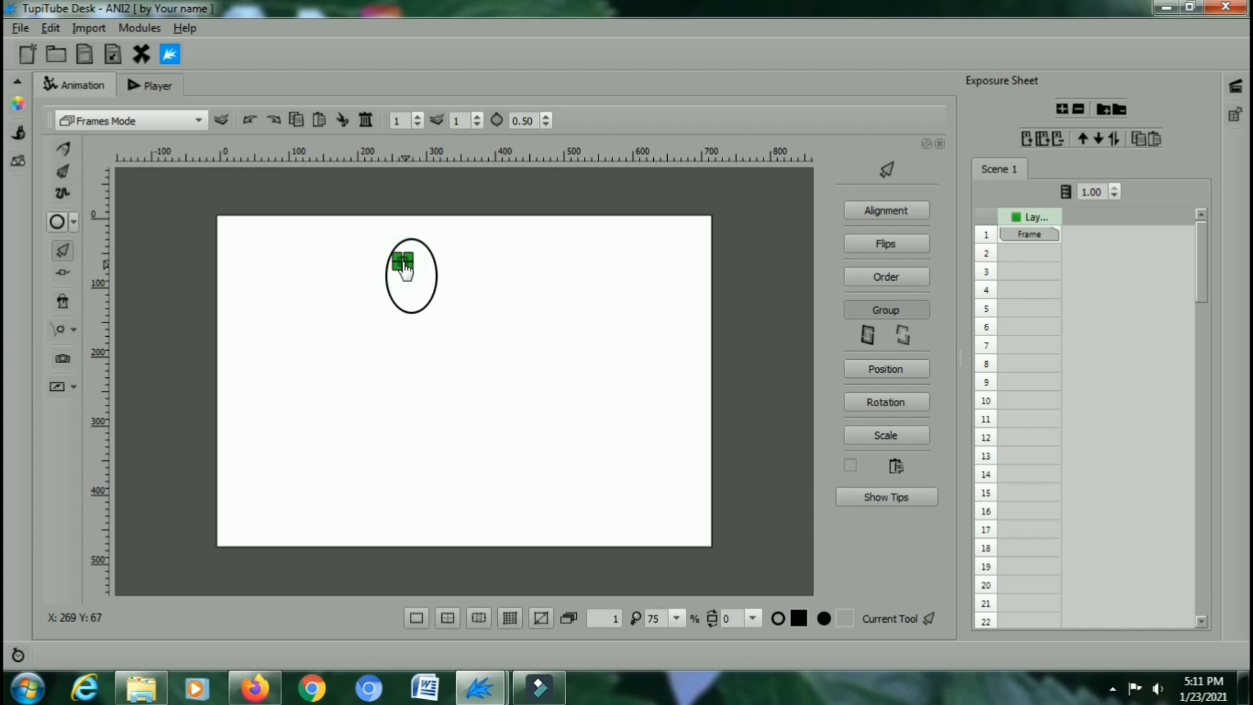
click(533, 258)
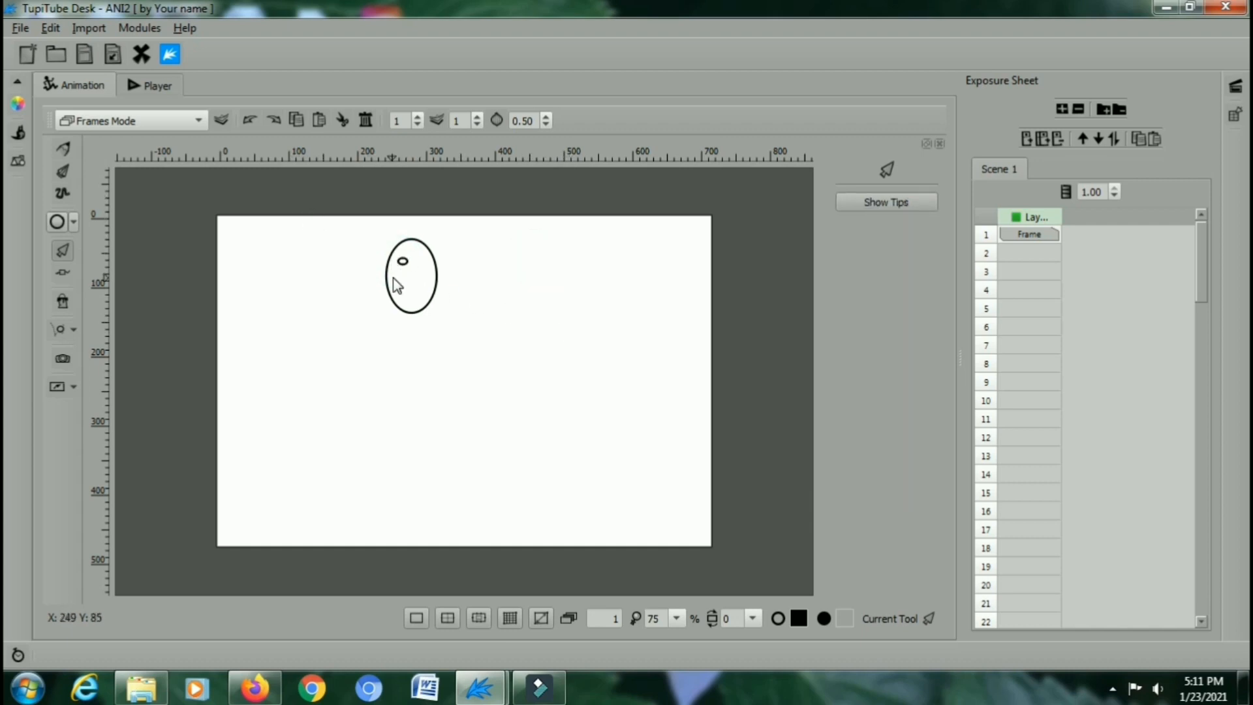
Step: Duplicate the eye ellipse and place the copy level with it on the right side of the face
click(403, 263)
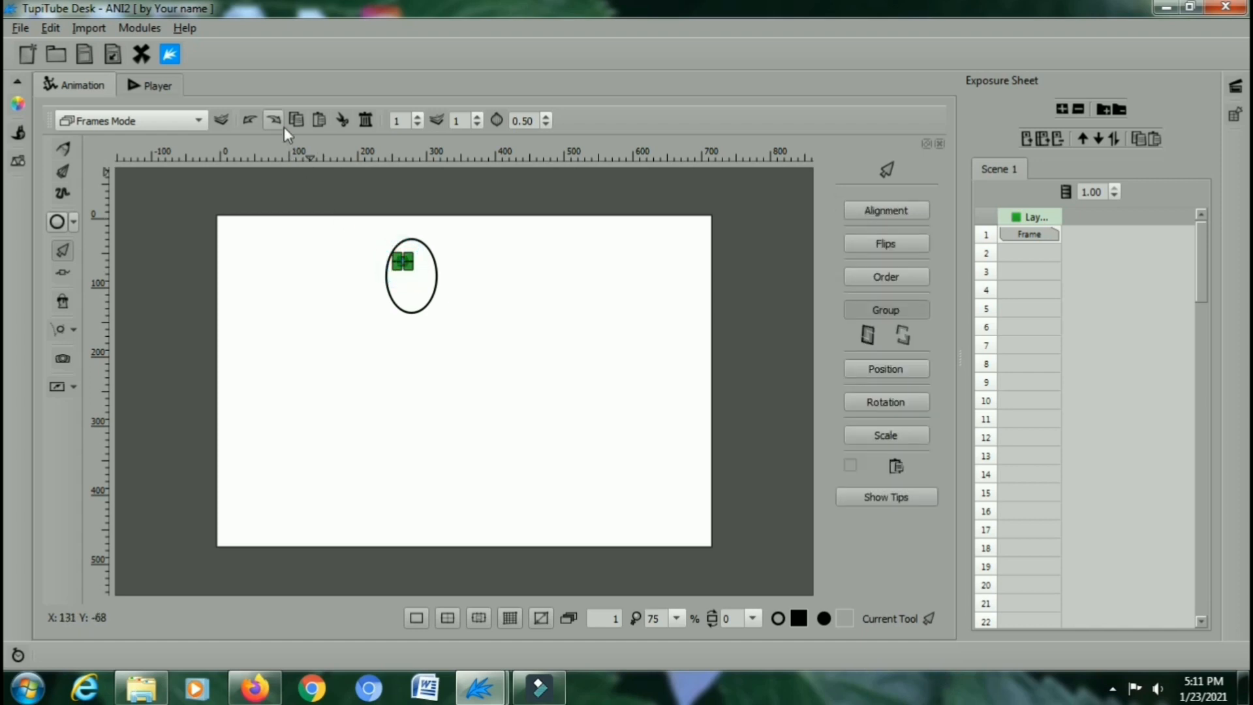
click(320, 120)
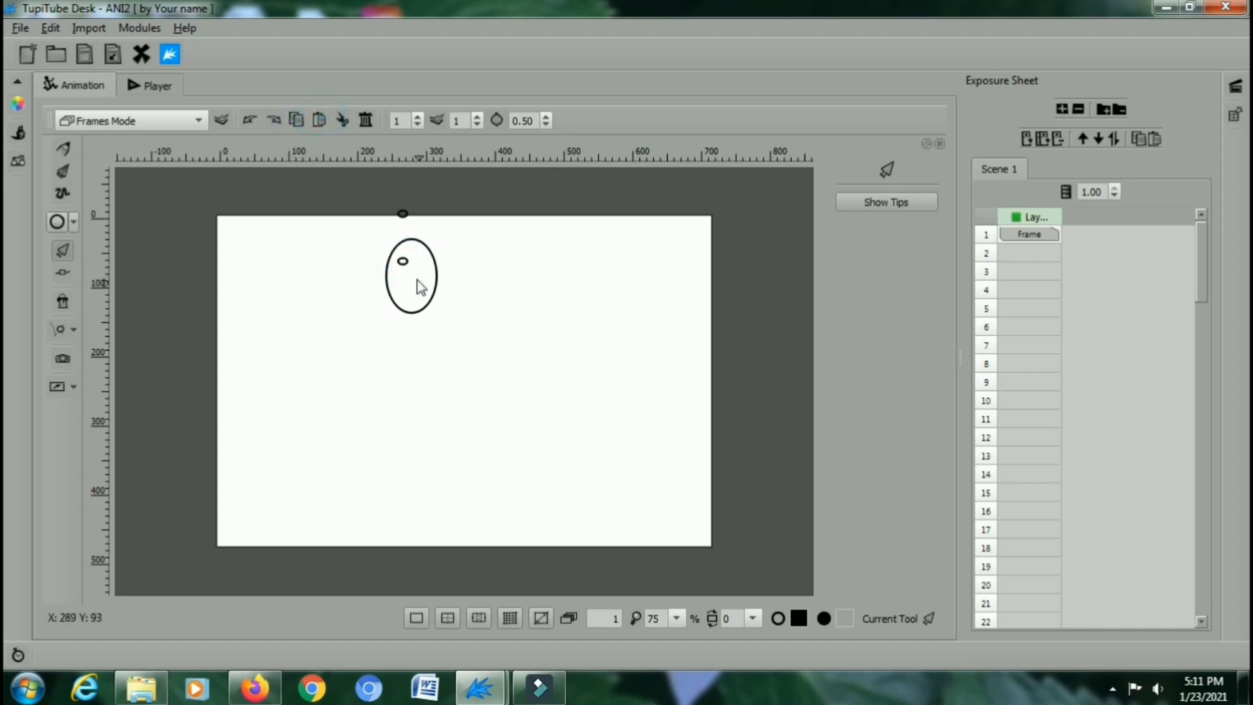
drag(405, 225, 424, 275)
click(455, 261)
Step: Draw a short vertical line for the nose and a flat, wide ellipse below it for the mouth
click(73, 222)
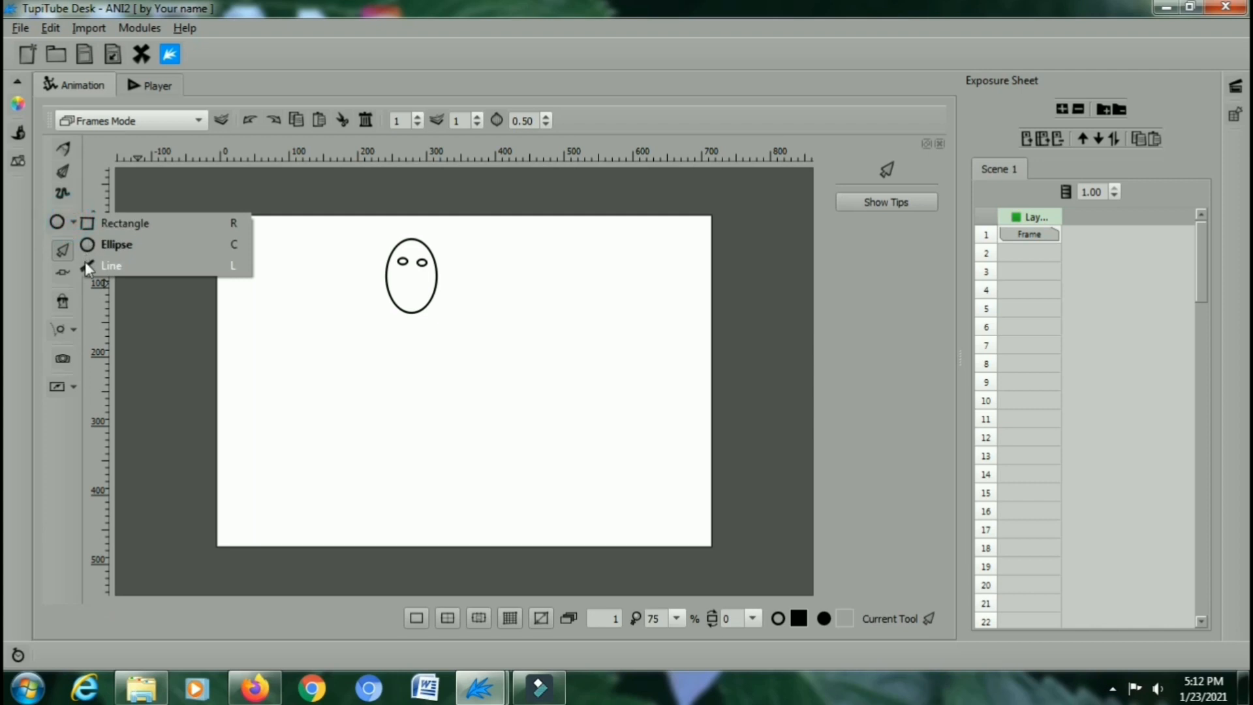
click(85, 263)
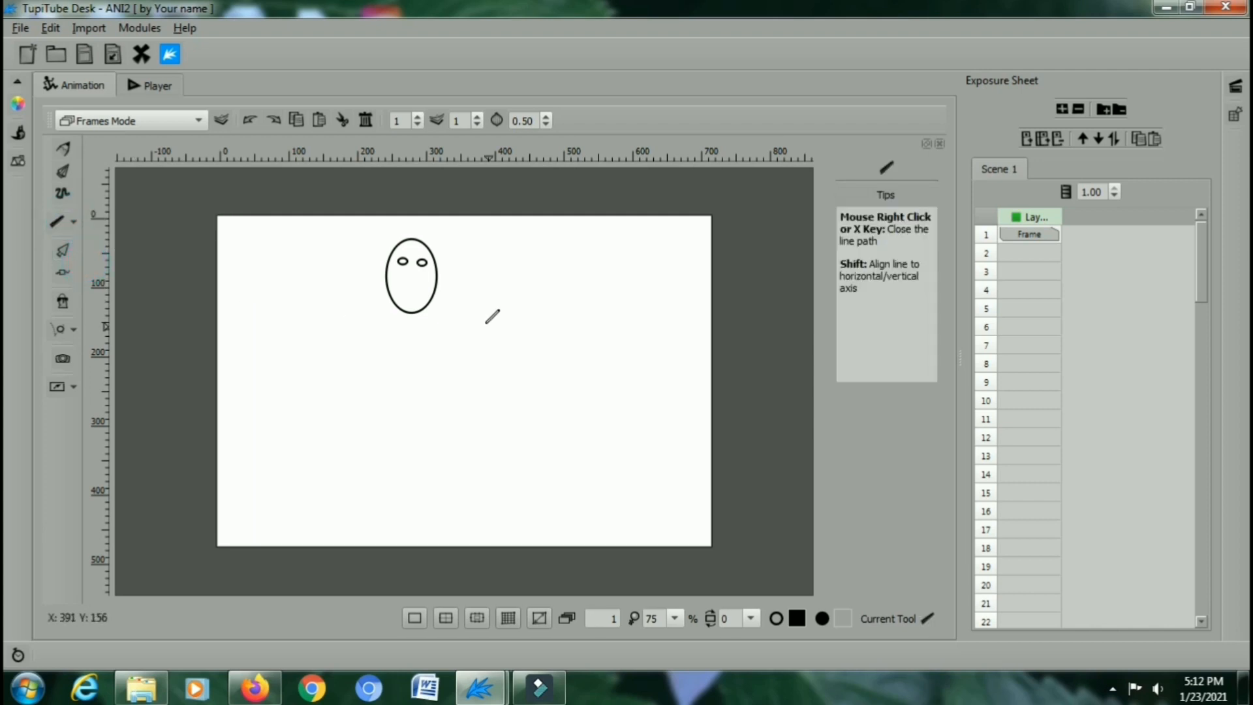
click(411, 272)
right_click(413, 287)
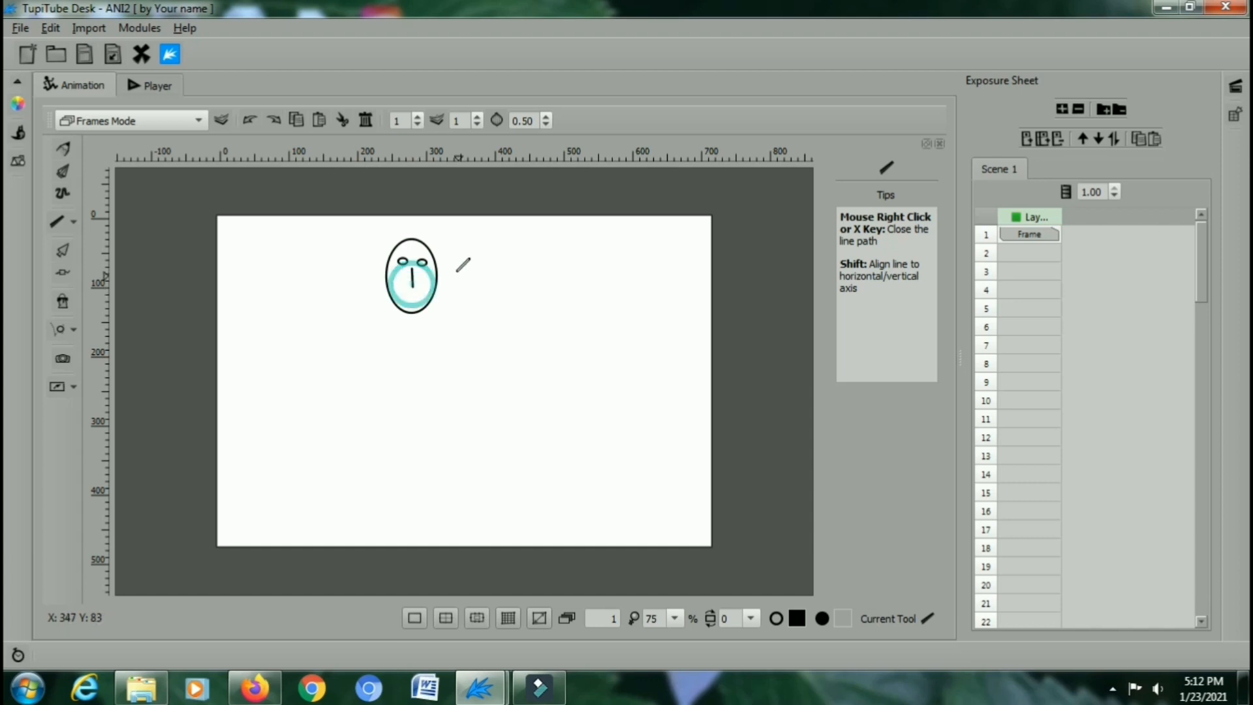
click(76, 222)
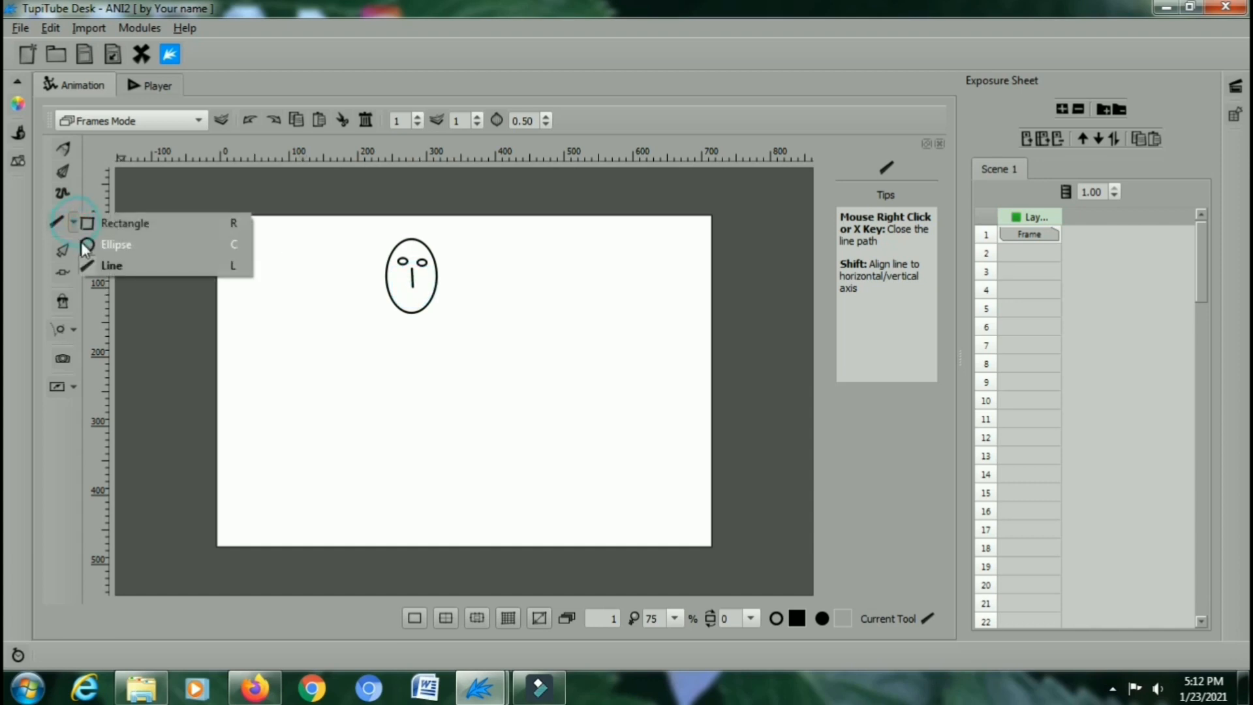
click(117, 245)
drag(396, 289, 430, 298)
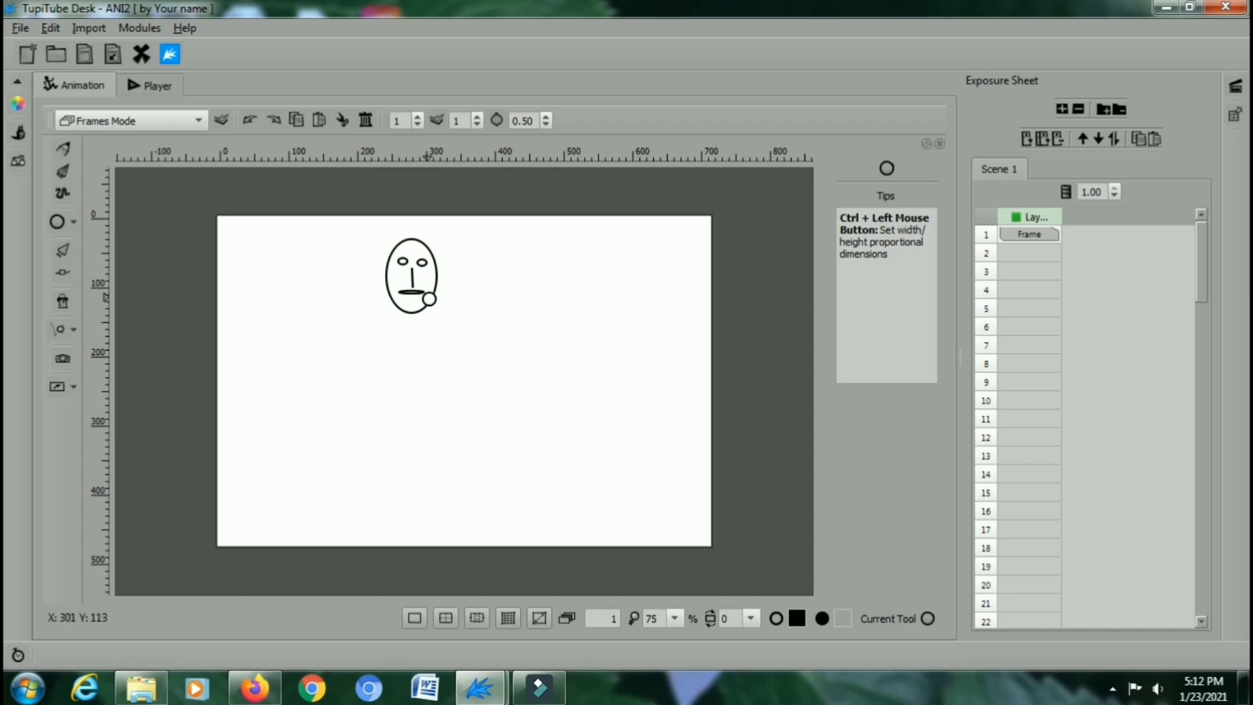
Step: Draw a straight vertical line down from the bottom of the head for the body
click(74, 222)
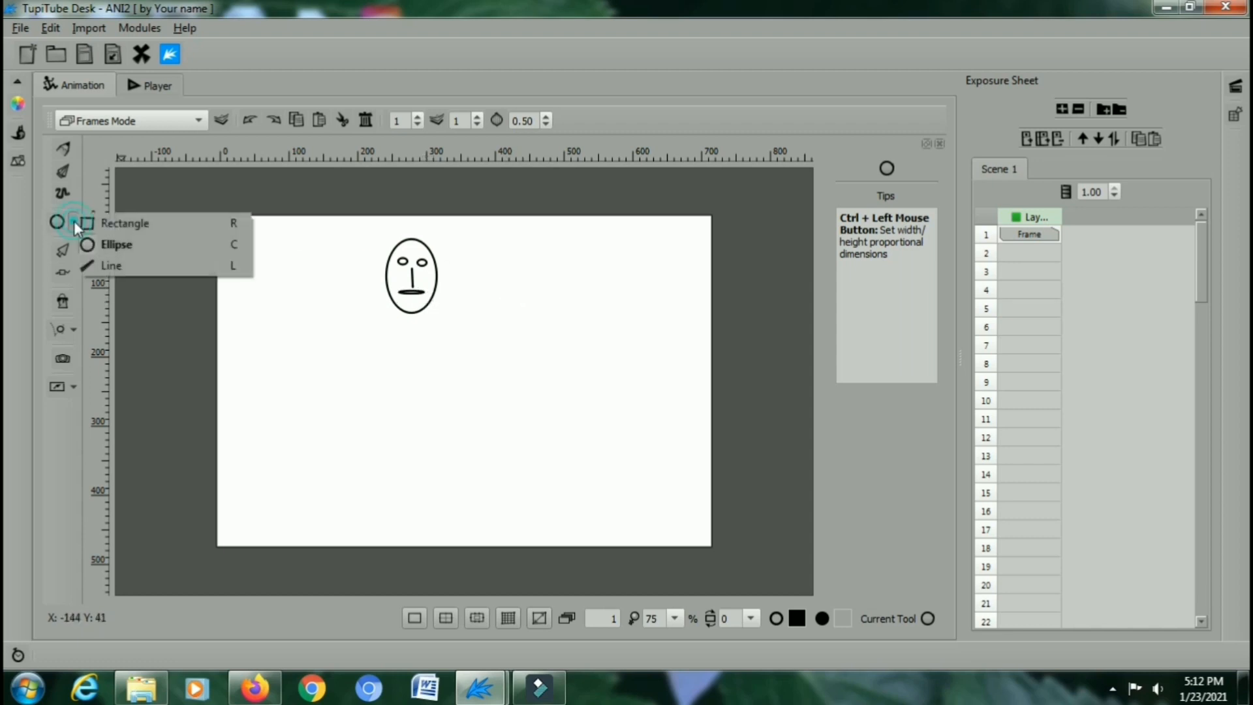
click(98, 262)
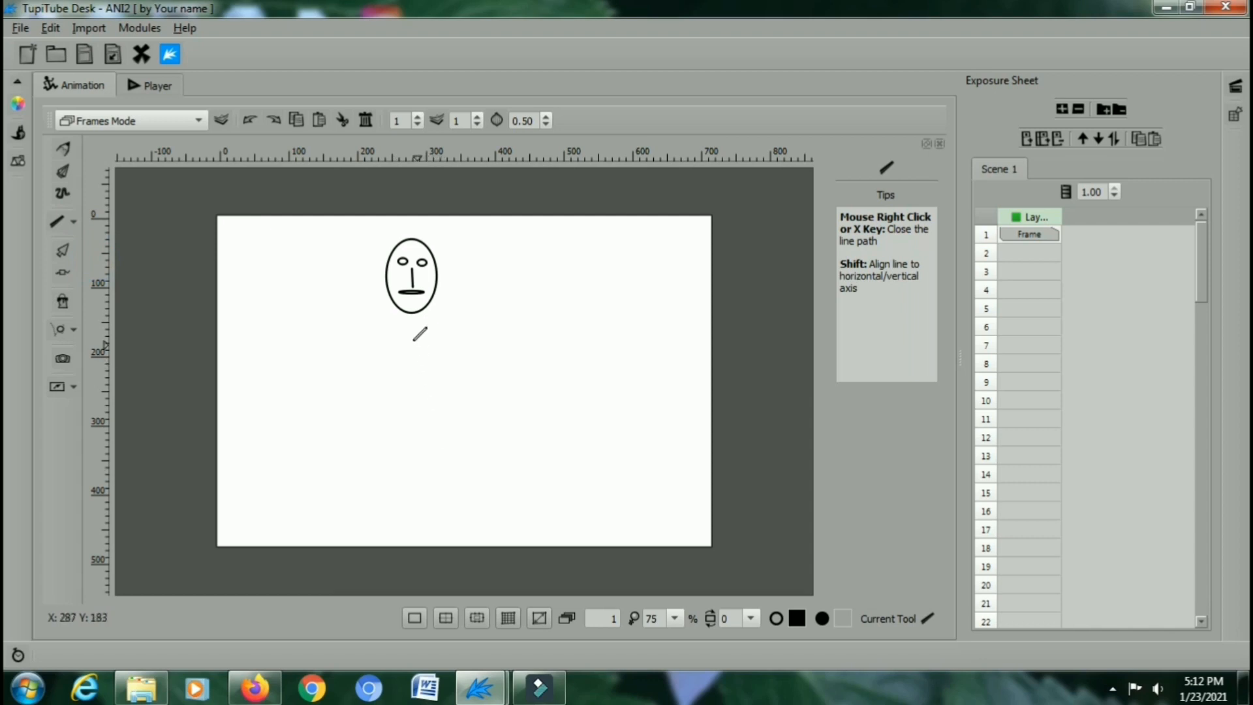
click(412, 313)
right_click(414, 378)
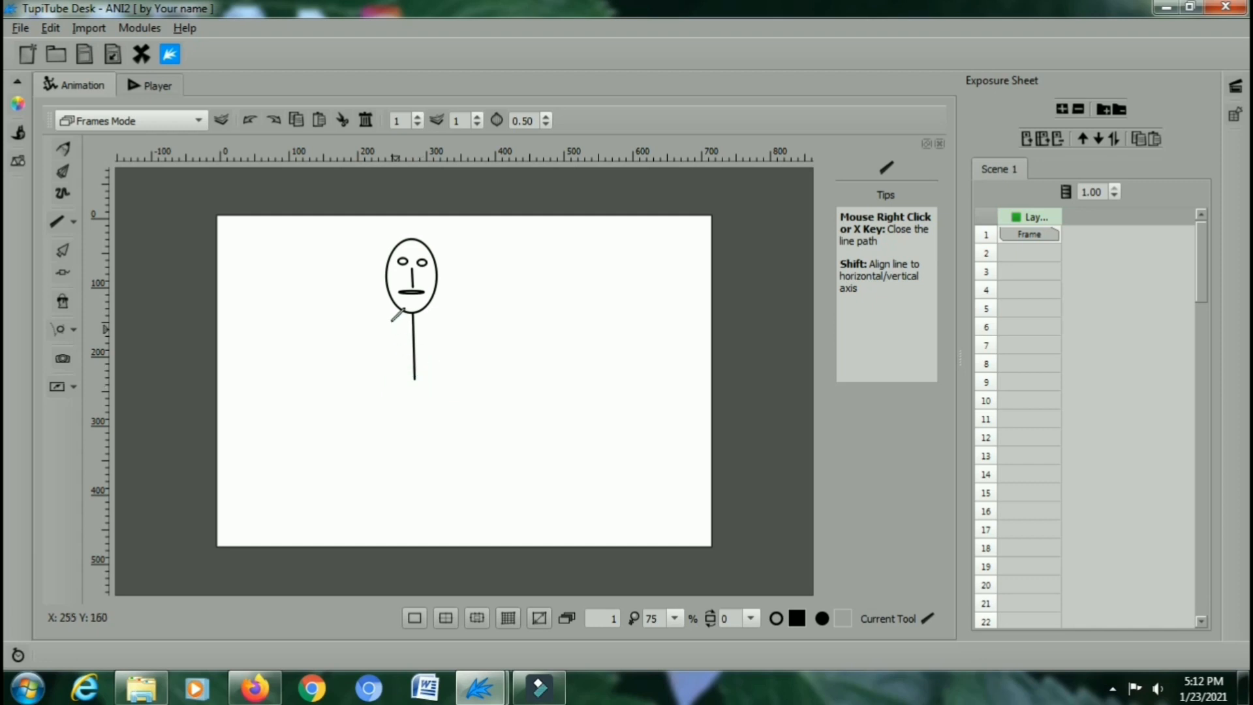
Step: Draw two arms as bent lines from the top of the body, each with its forearm turned upward and outward
click(413, 314)
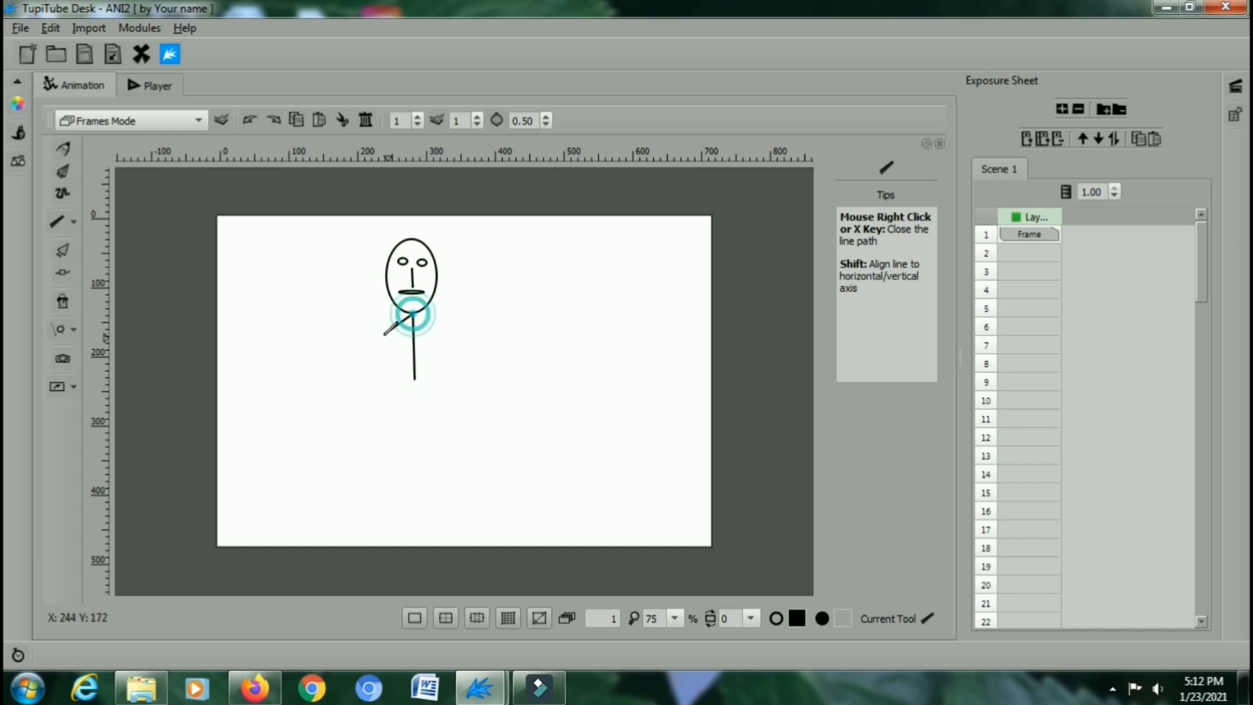
click(371, 345)
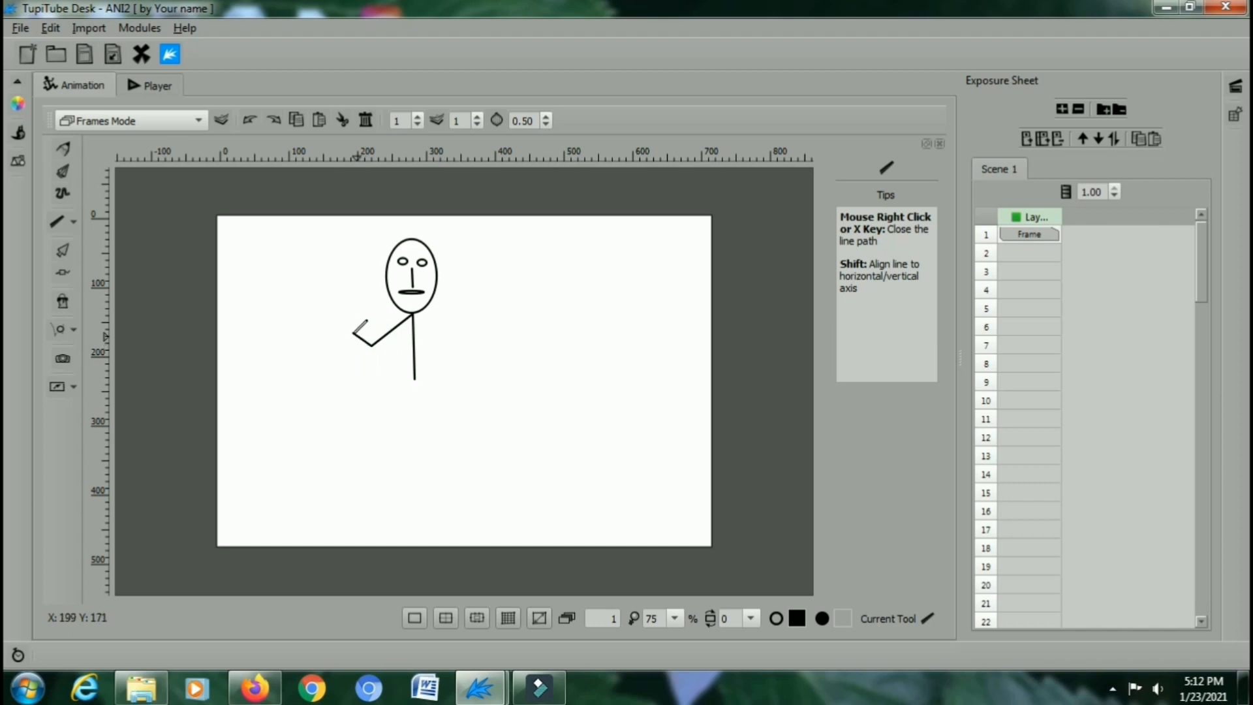
right_click(353, 333)
click(415, 315)
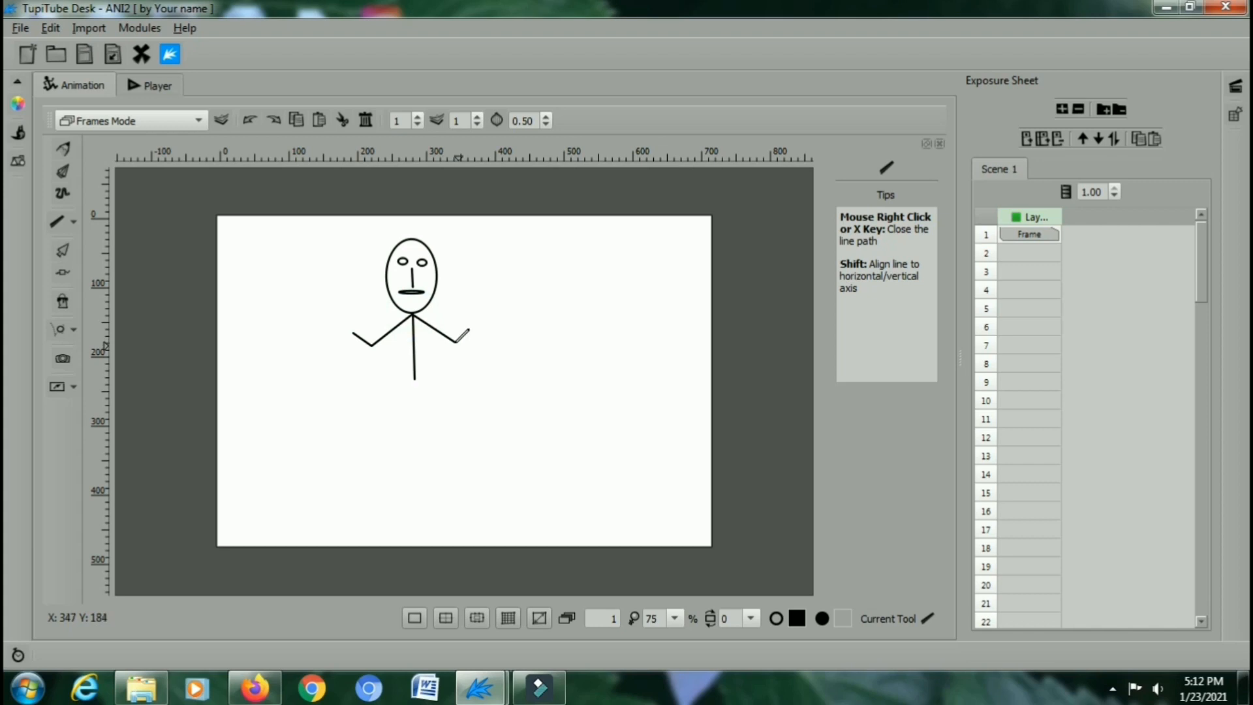
click(457, 342)
right_click(472, 326)
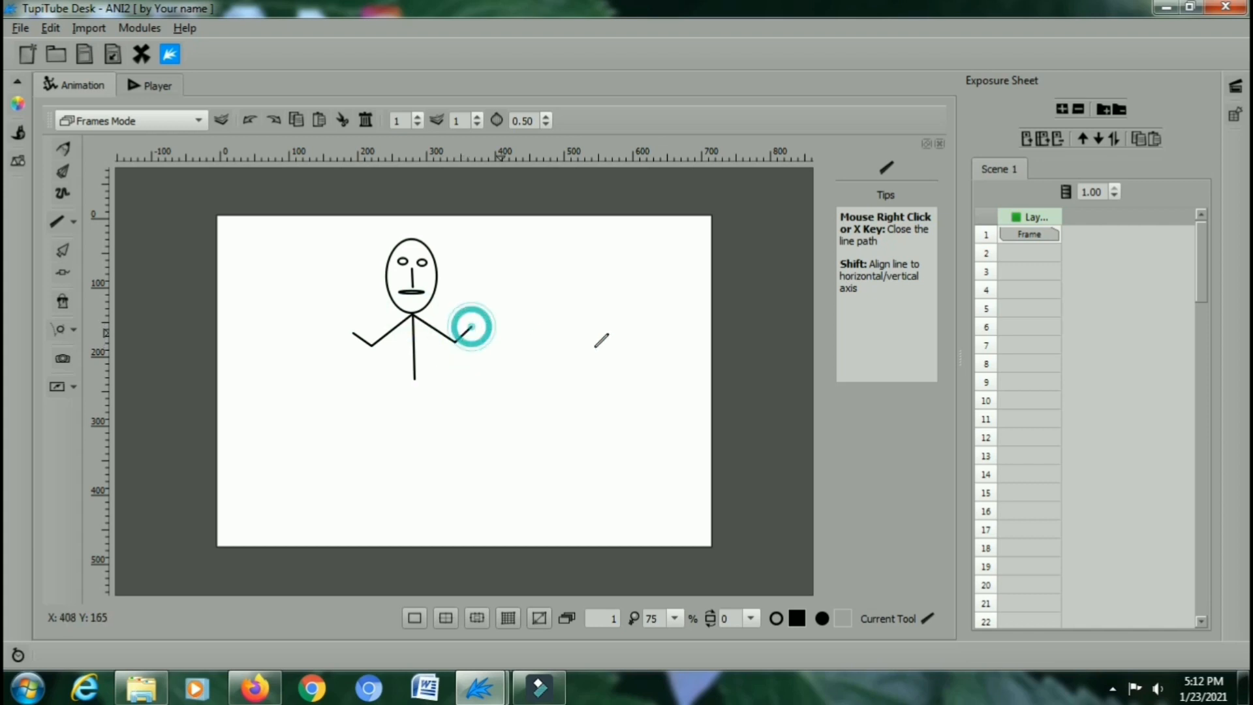
Step: Draw two legs as bent lines from the lower end of the body, each ending in a horizontal foot
click(415, 378)
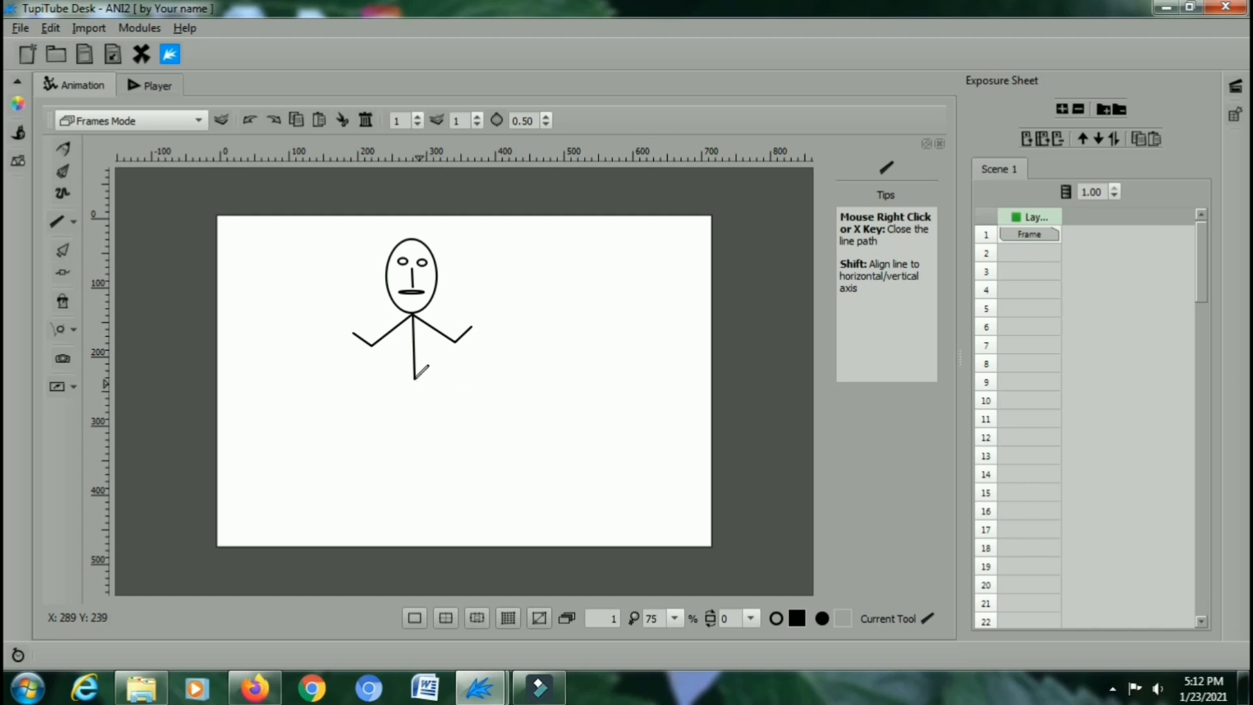
click(378, 408)
right_click(356, 405)
click(415, 378)
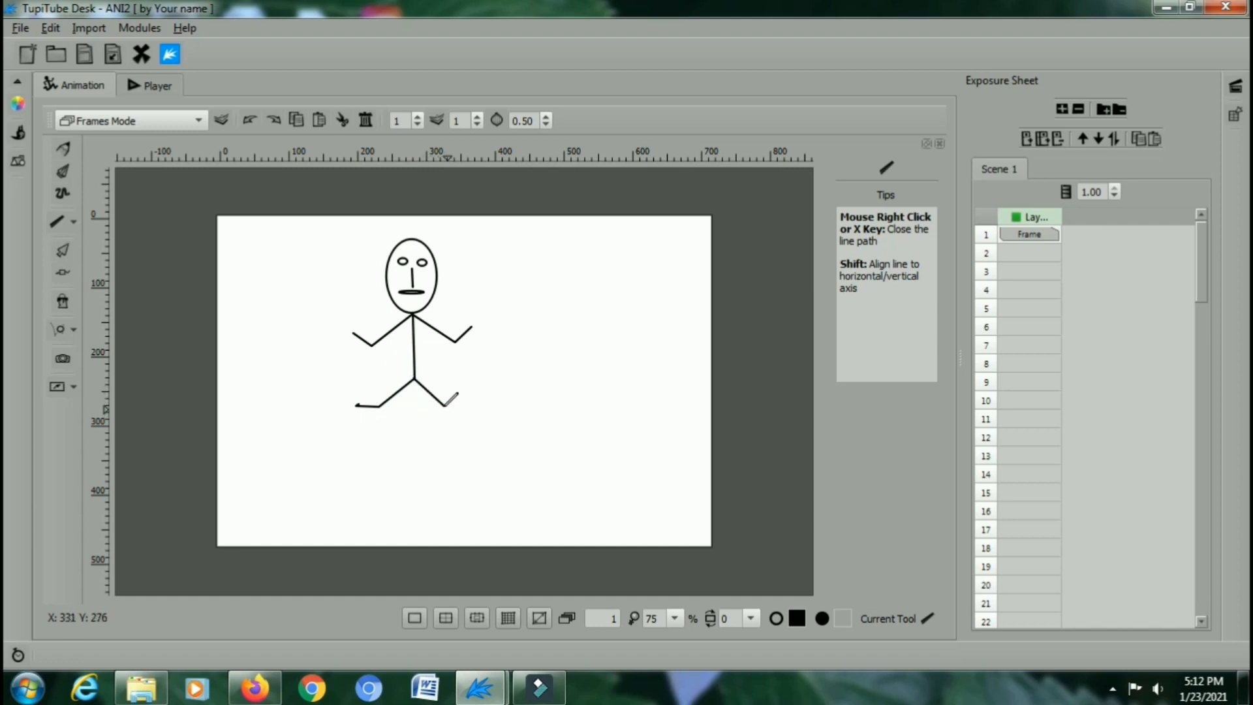
click(445, 406)
click(473, 406)
right_click(545, 372)
Step: Copy the stick figure's frame 1 and paste it into frame 2
click(1133, 137)
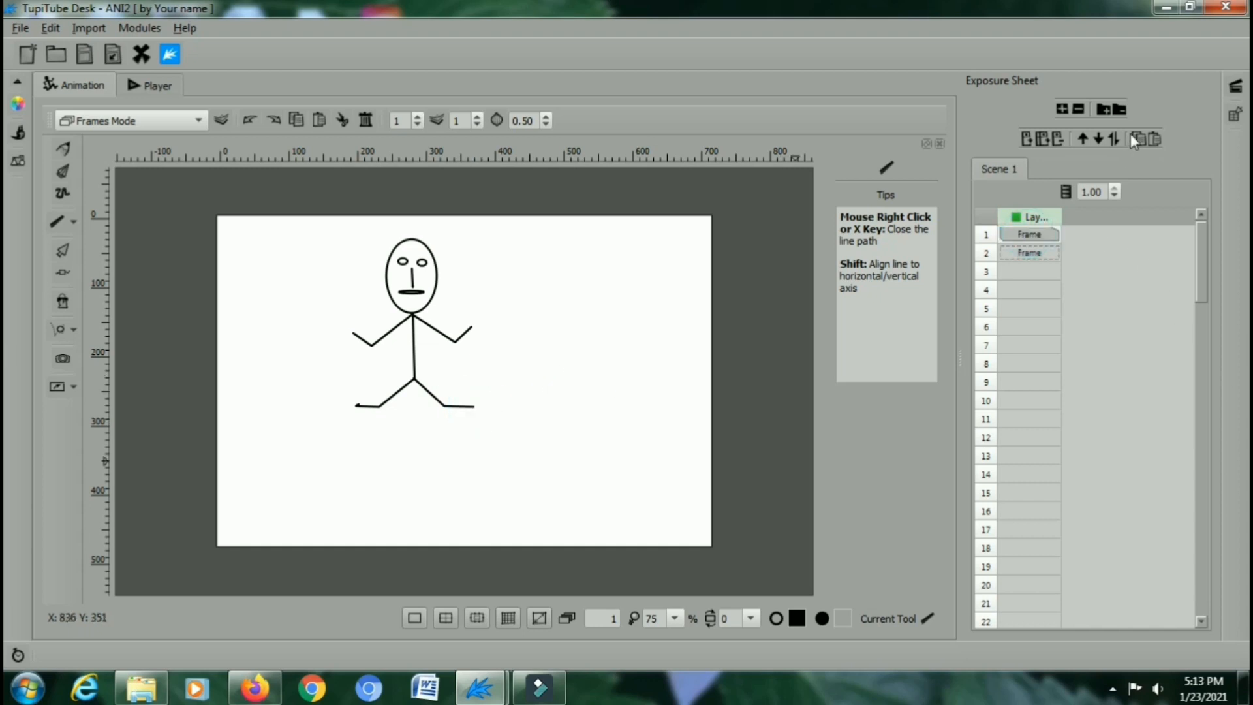
click(1152, 139)
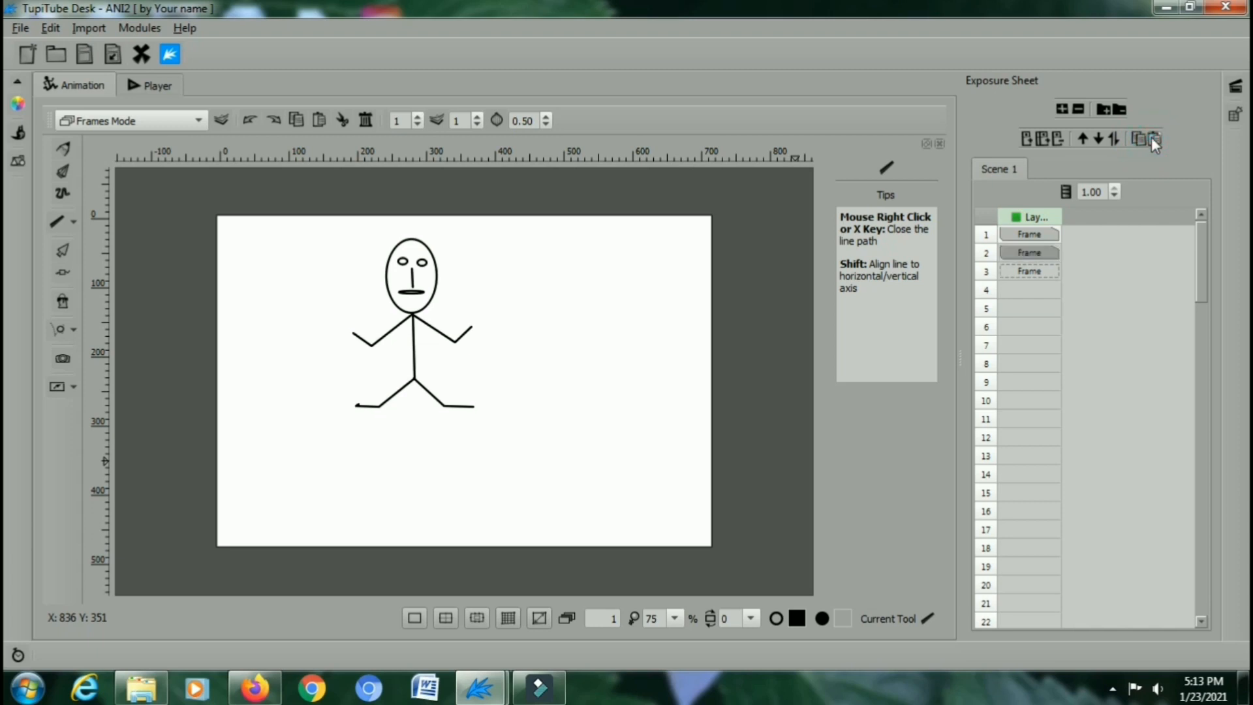
Step: Select the arm on the right side of the figure in the copied frame and rotate it to an angle of 11
click(63, 247)
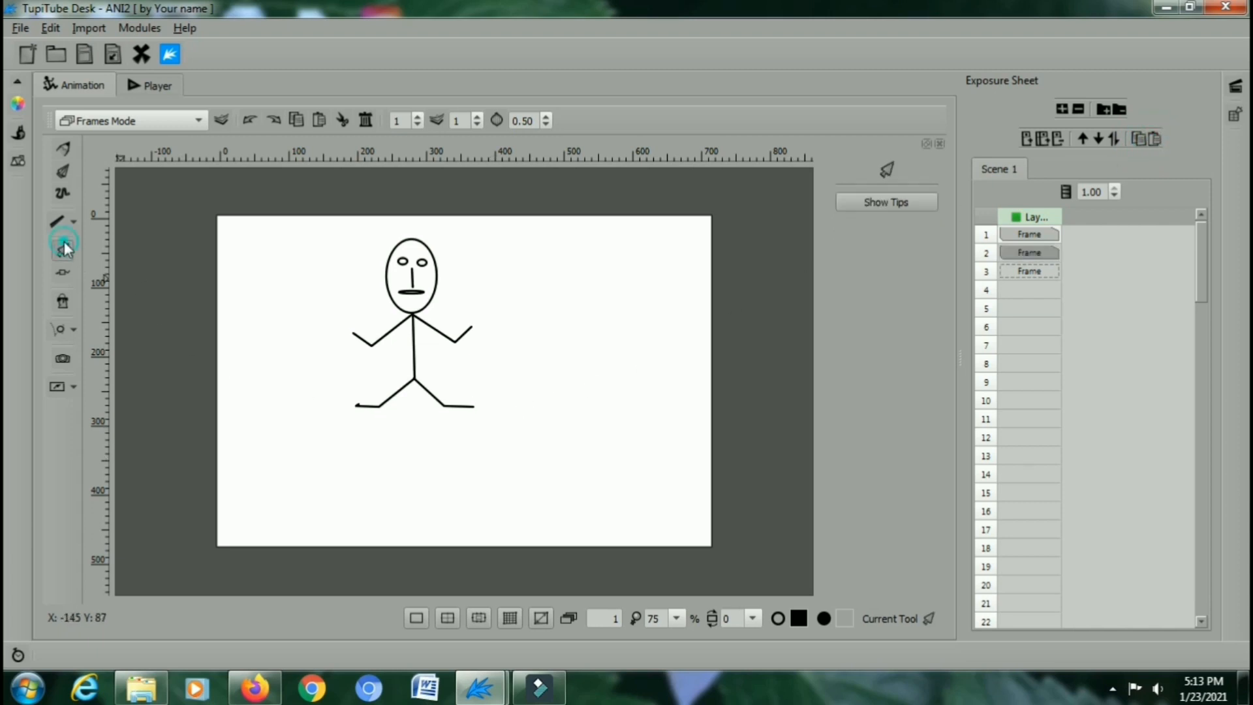
click(442, 336)
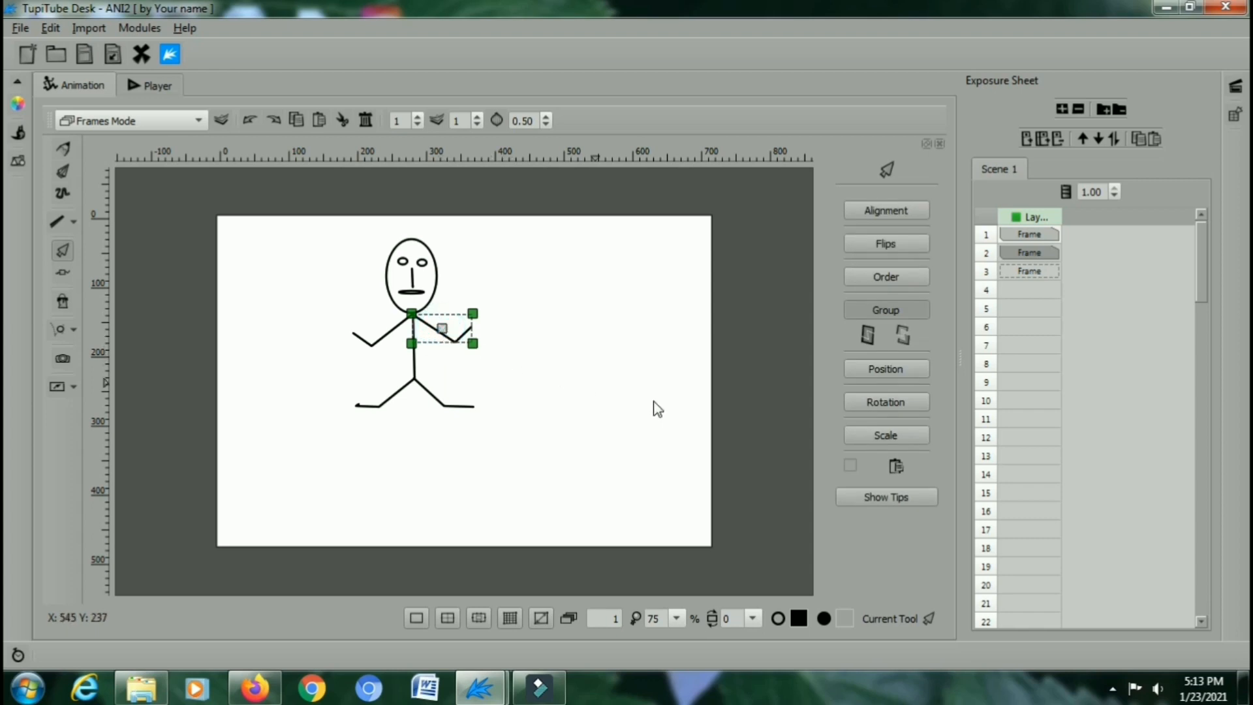
click(892, 400)
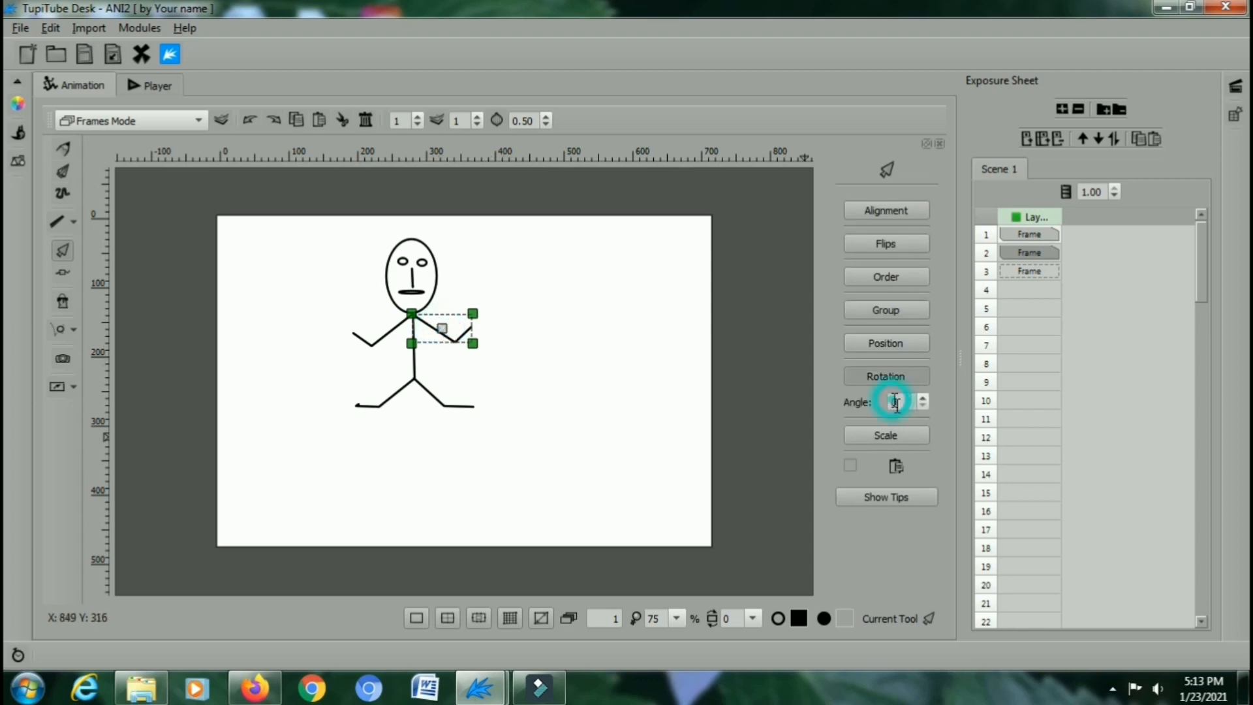
click(923, 398)
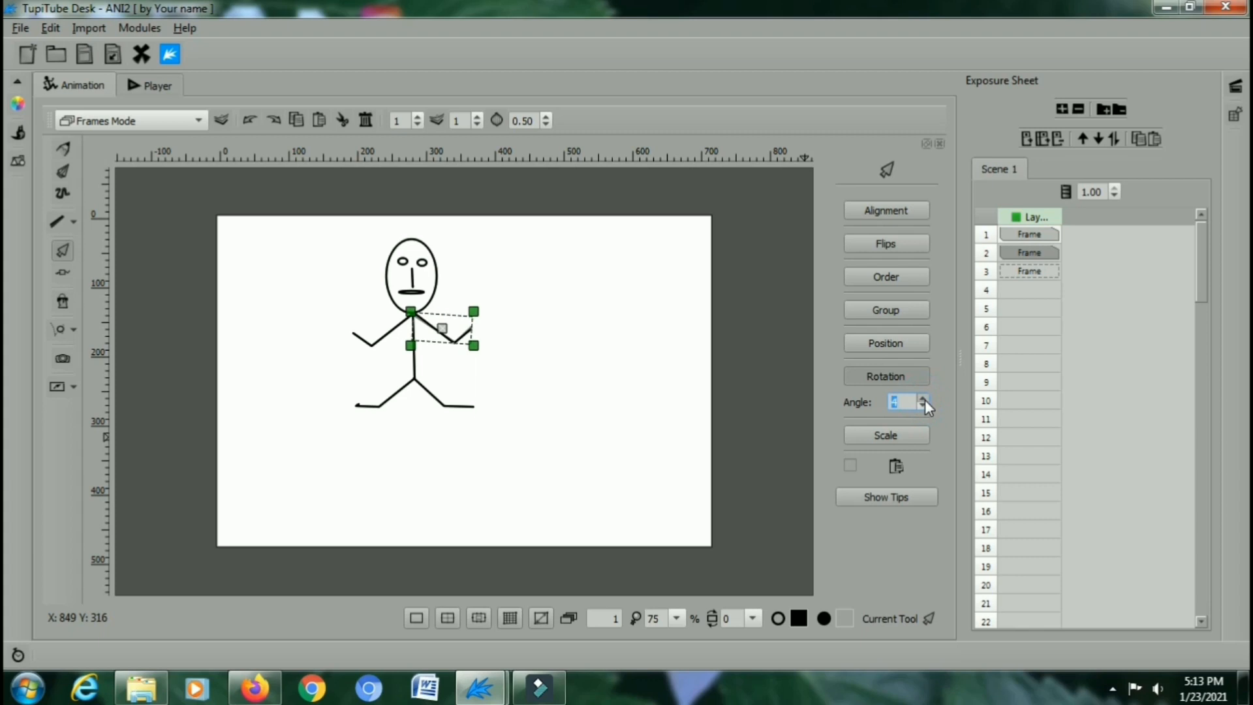
click(923, 399)
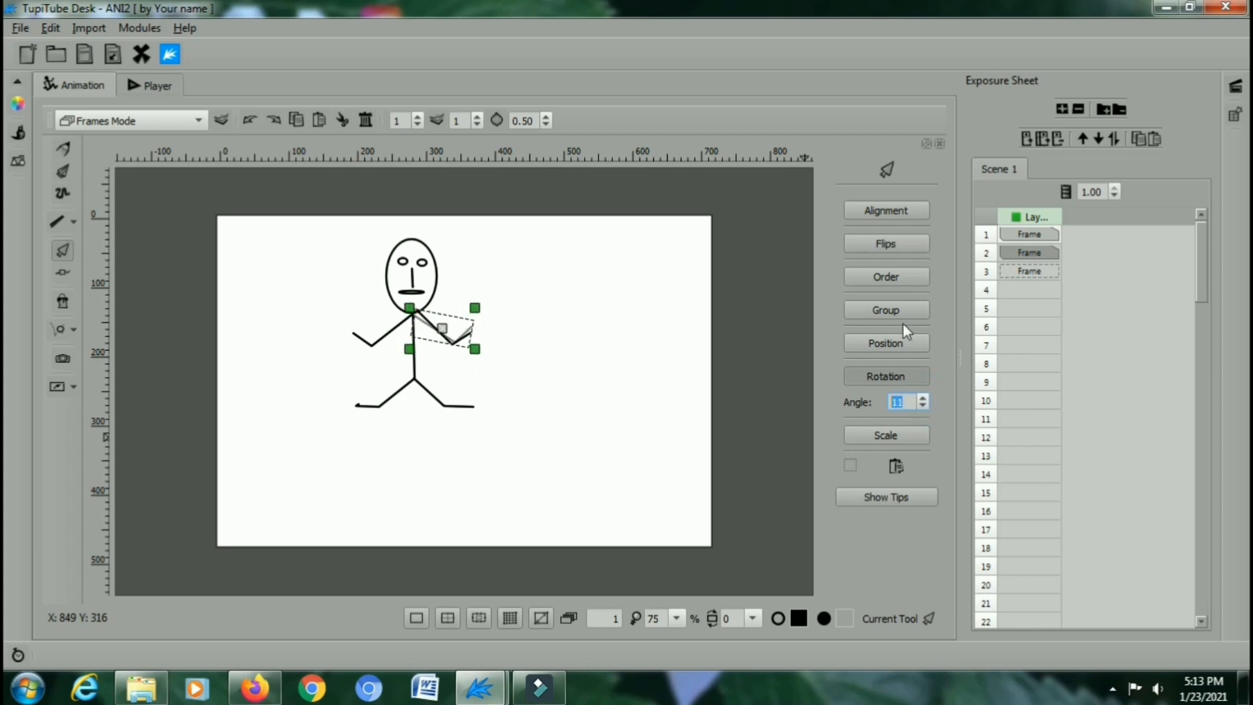
Step: Try a vertical flip on the selected arm, reverse it, and flip the arm diagonally instead
click(898, 244)
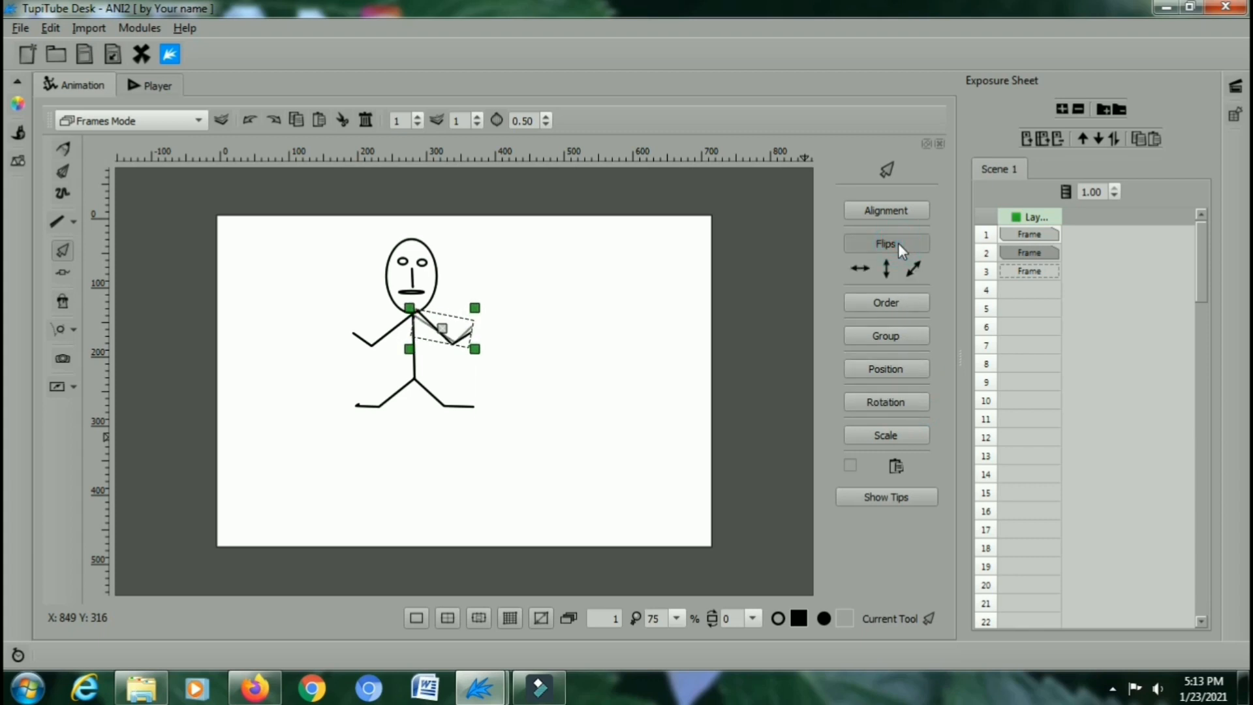
click(889, 269)
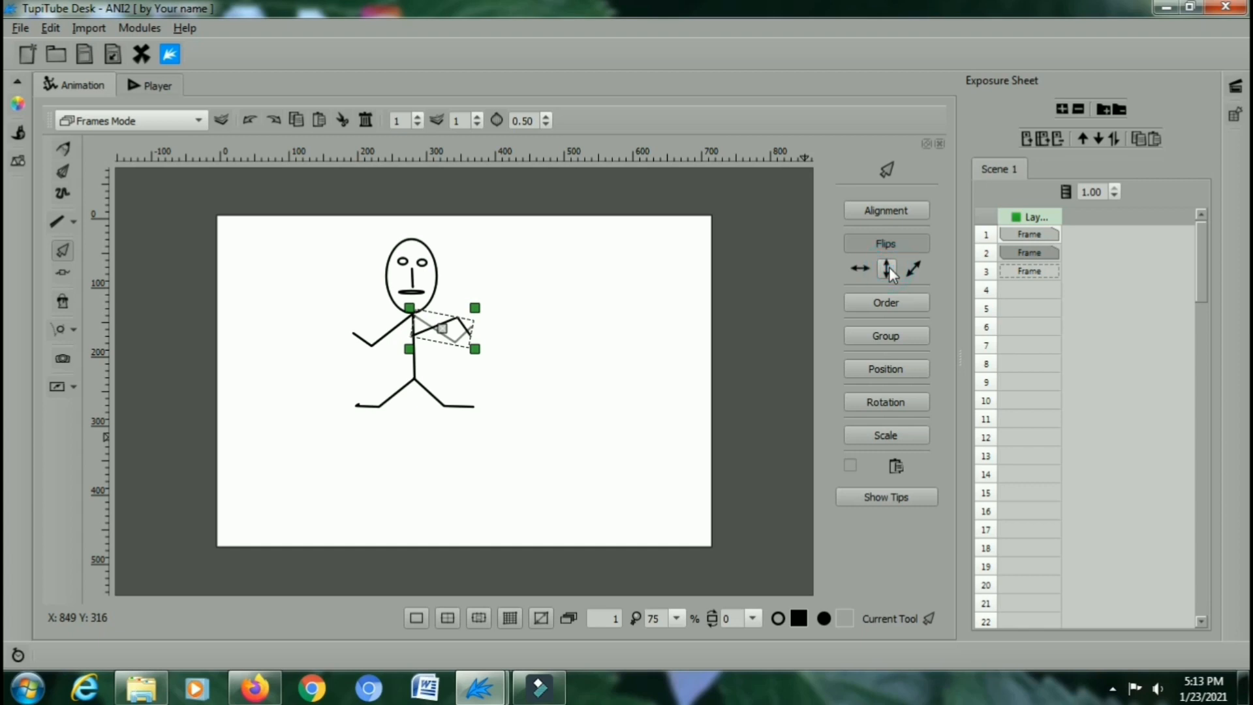
click(889, 268)
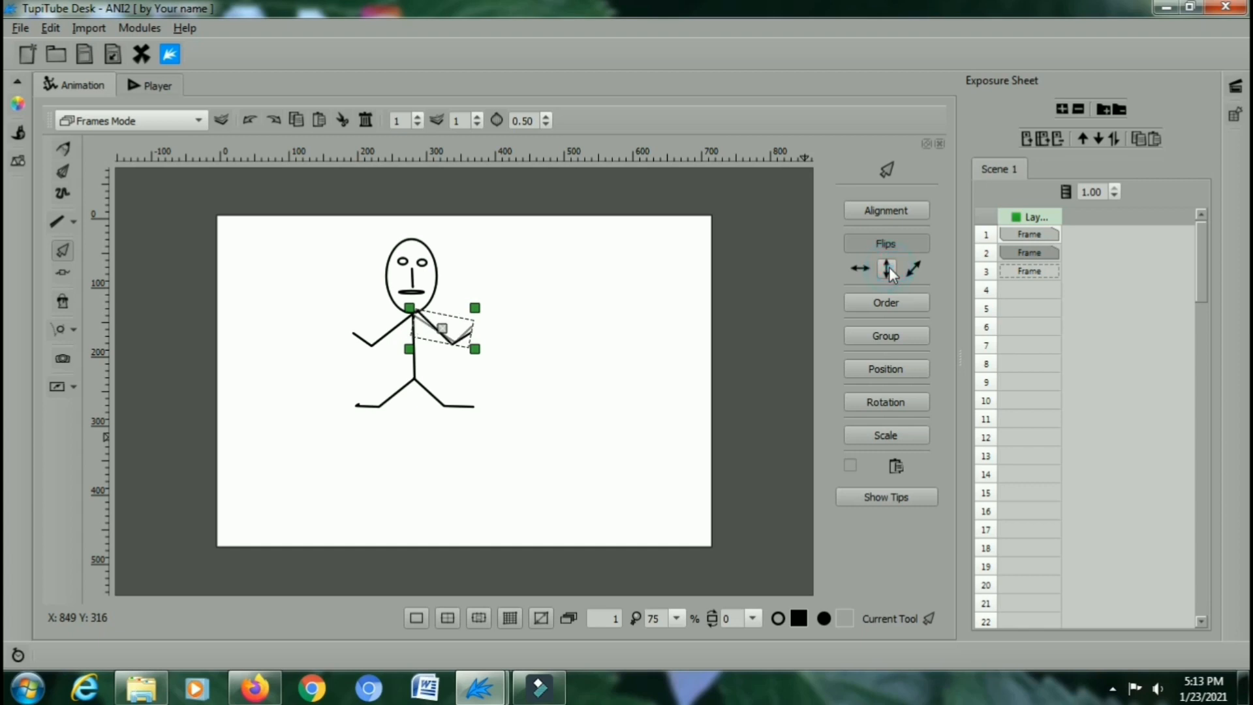
click(913, 268)
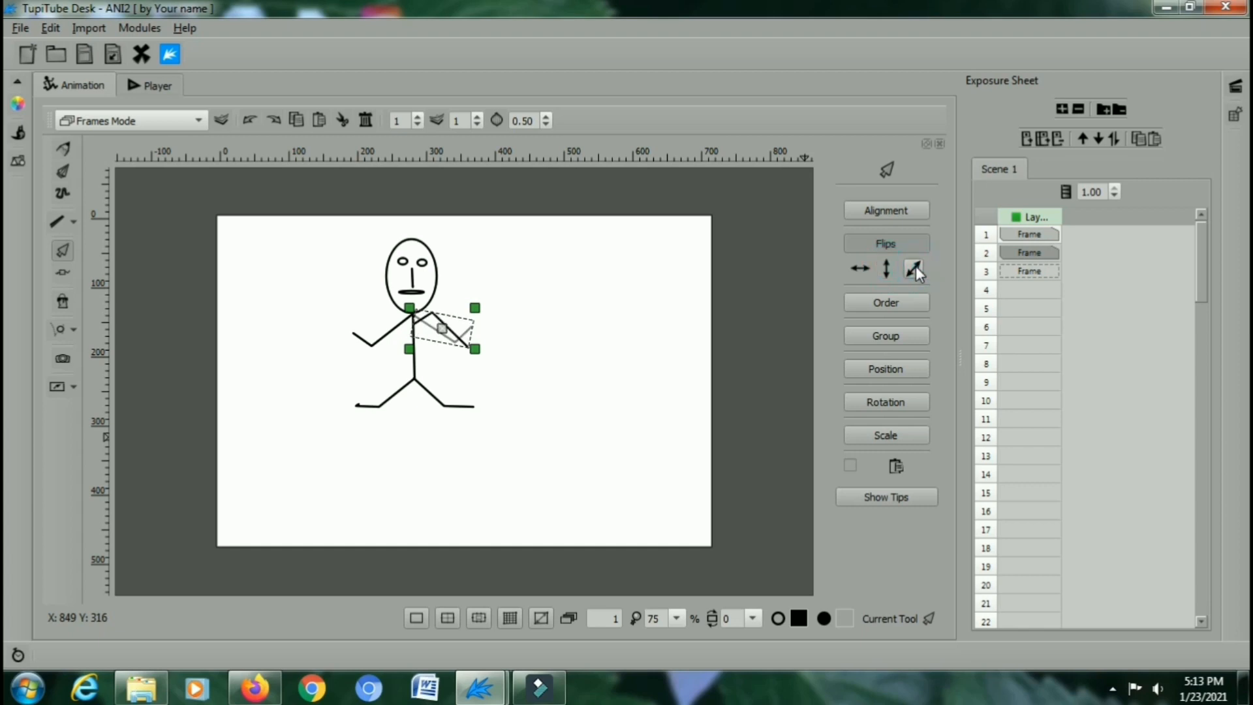
Step: Set the flipped arm's rotation angle to 132
click(894, 399)
click(923, 399)
drag(922, 398, 925, 398)
Step: Move the rotated arm so its inner end meets the top of the body line just below the head, and deselect it
drag(443, 330, 446, 313)
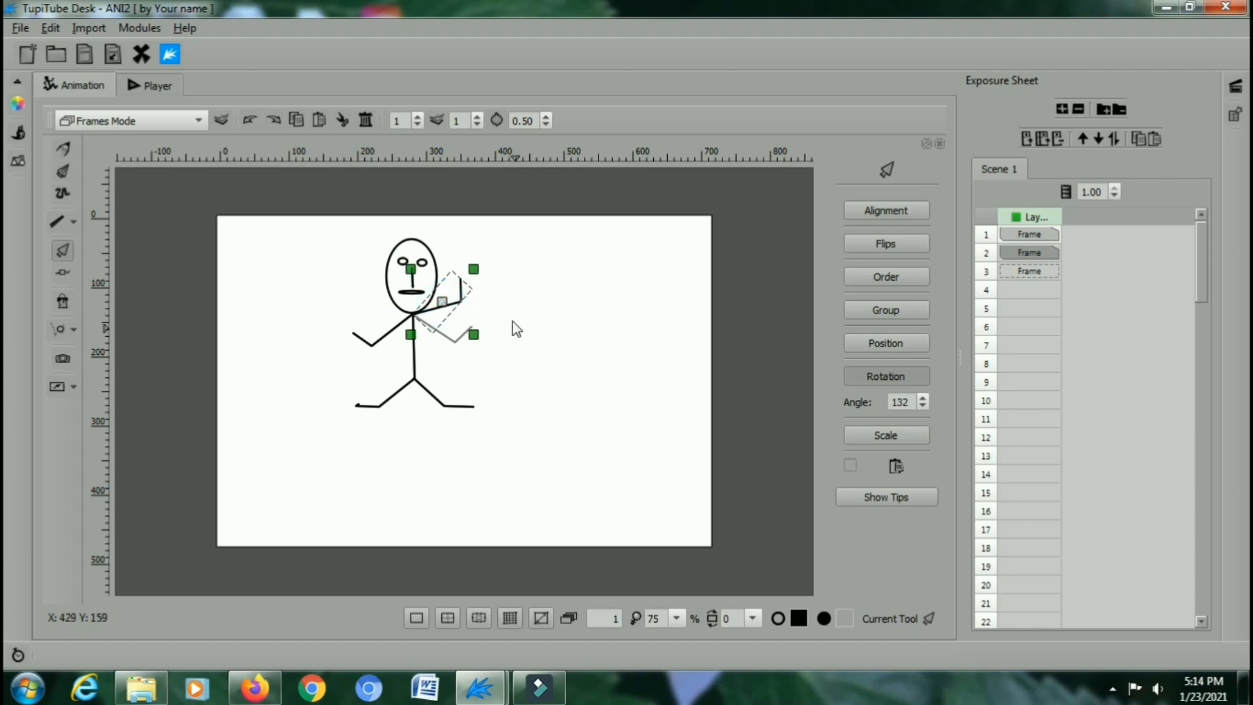
click(511, 316)
click(450, 304)
drag(450, 306, 445, 312)
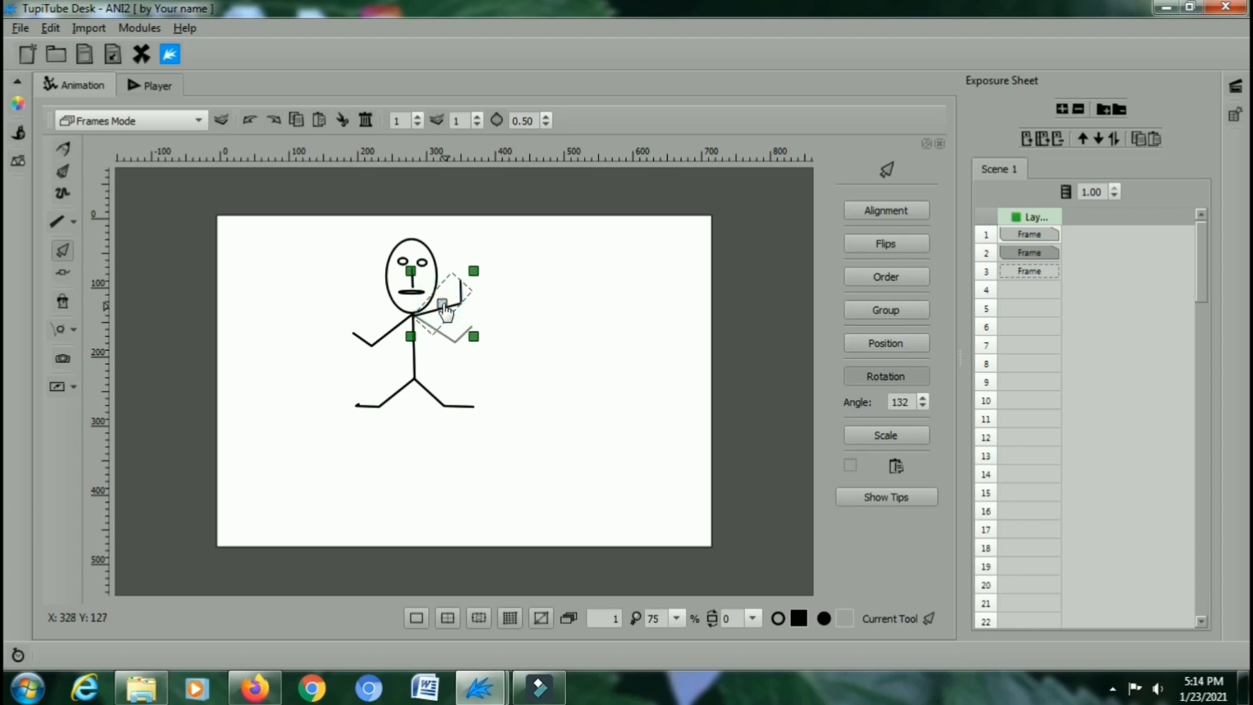
click(518, 303)
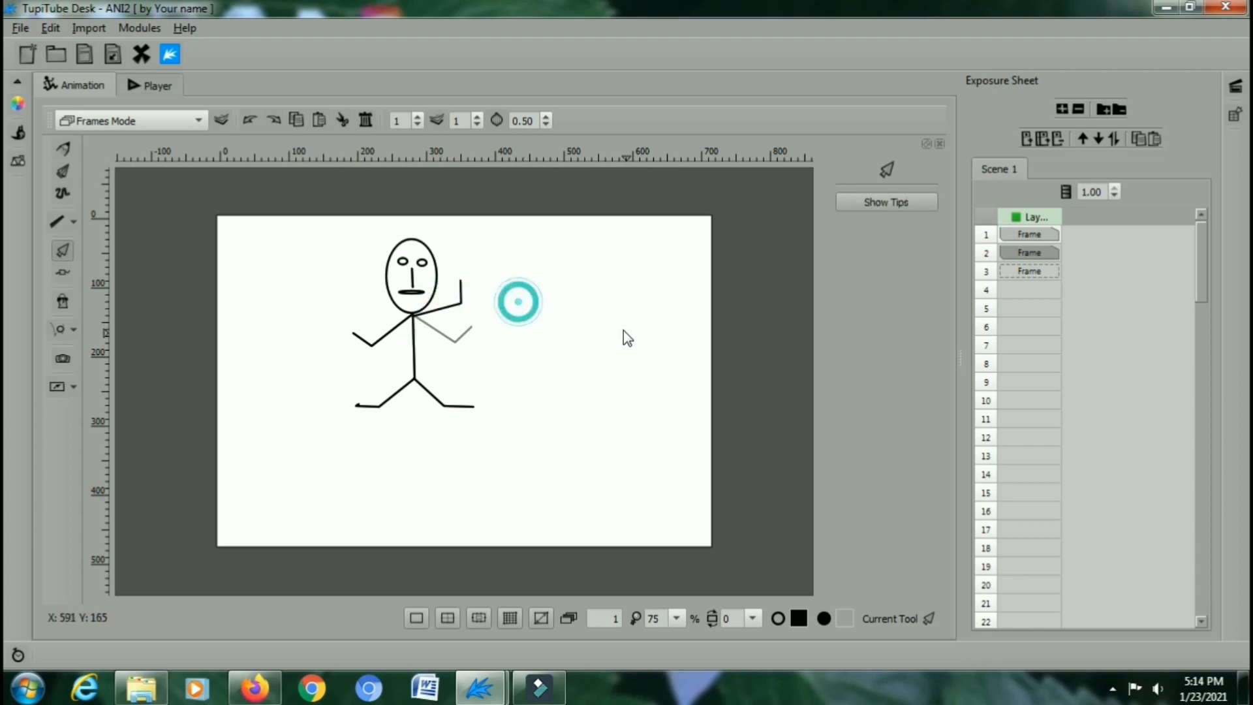
Step: Select the arm on the left side of the figure, rotate it to an angle of 78 and move it up beside the head
click(376, 347)
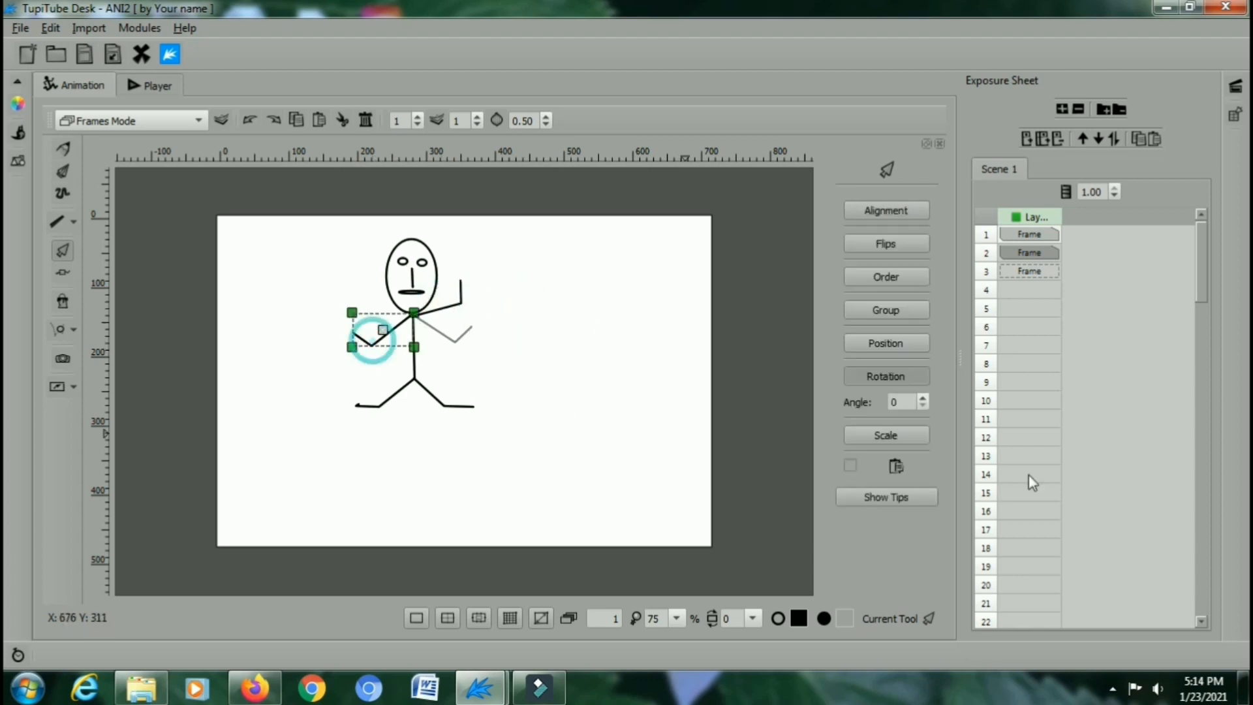
click(924, 399)
drag(923, 398, 923, 397)
drag(390, 330, 394, 297)
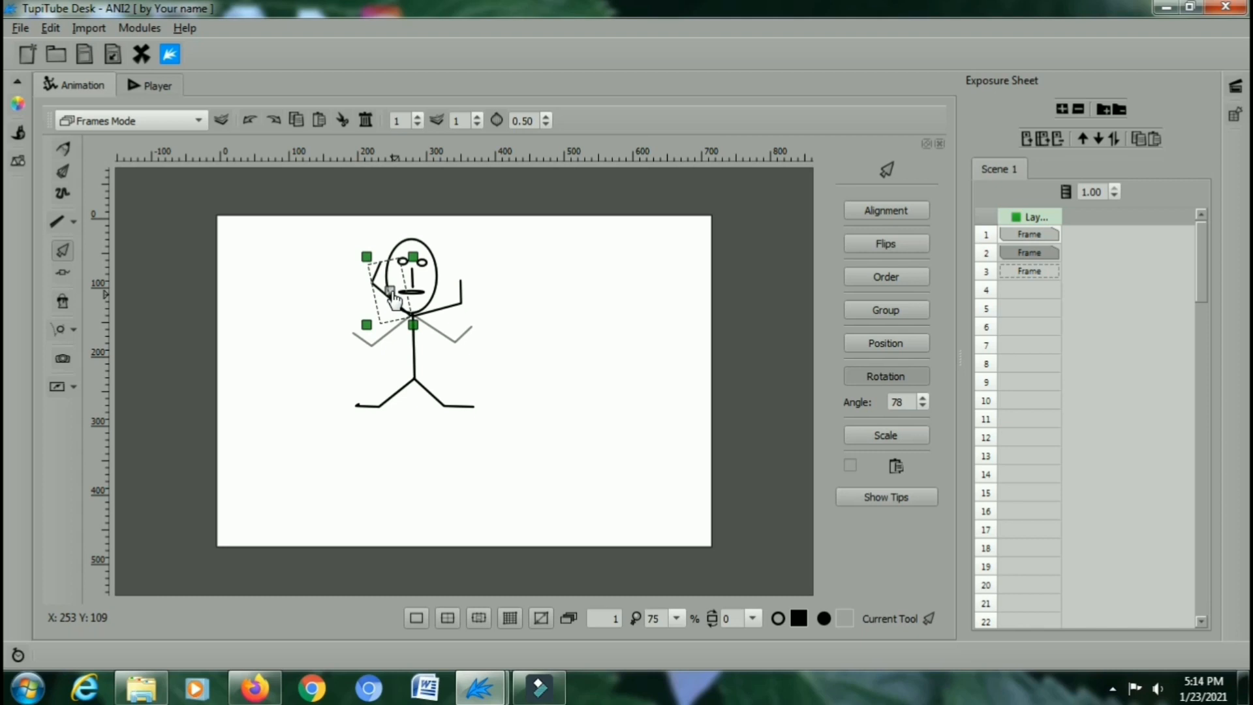
Step: Set the arm's rotation angle to 67 and move its inner end onto the top of the body line
click(922, 406)
click(922, 406)
click(922, 405)
click(922, 405)
click(922, 405)
click(922, 405)
click(923, 405)
click(922, 405)
click(922, 406)
click(922, 405)
click(923, 405)
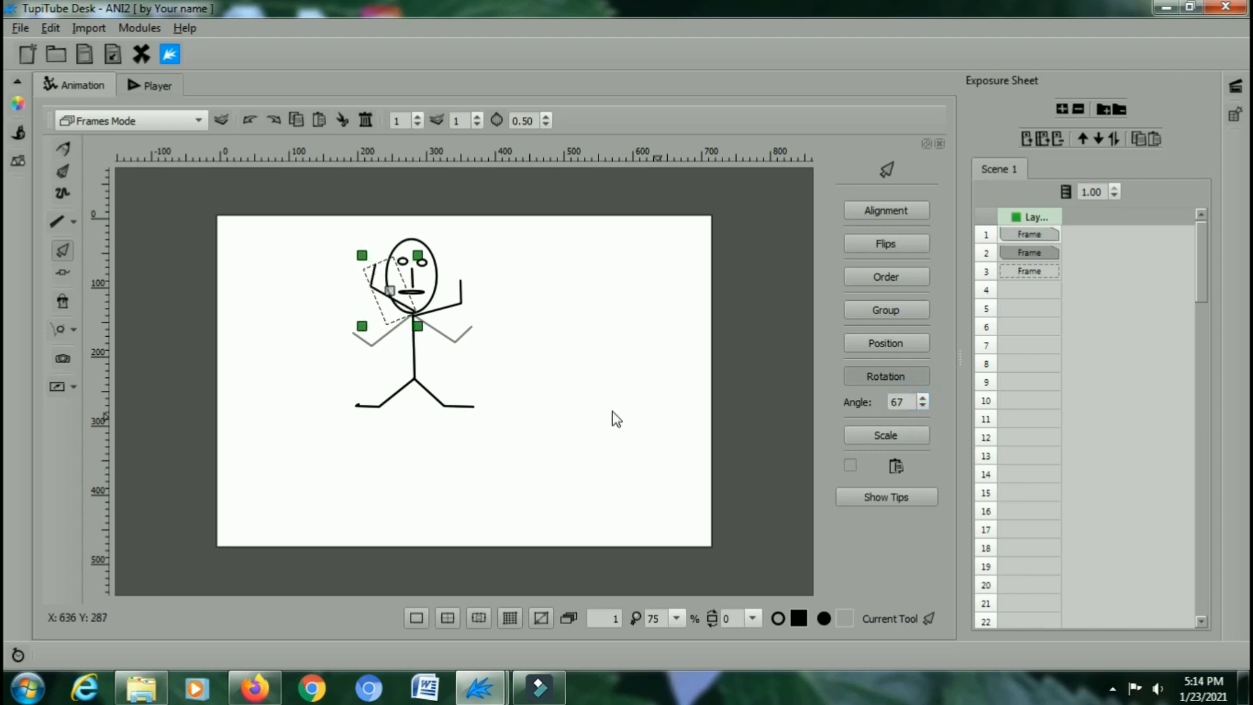
drag(389, 291, 388, 305)
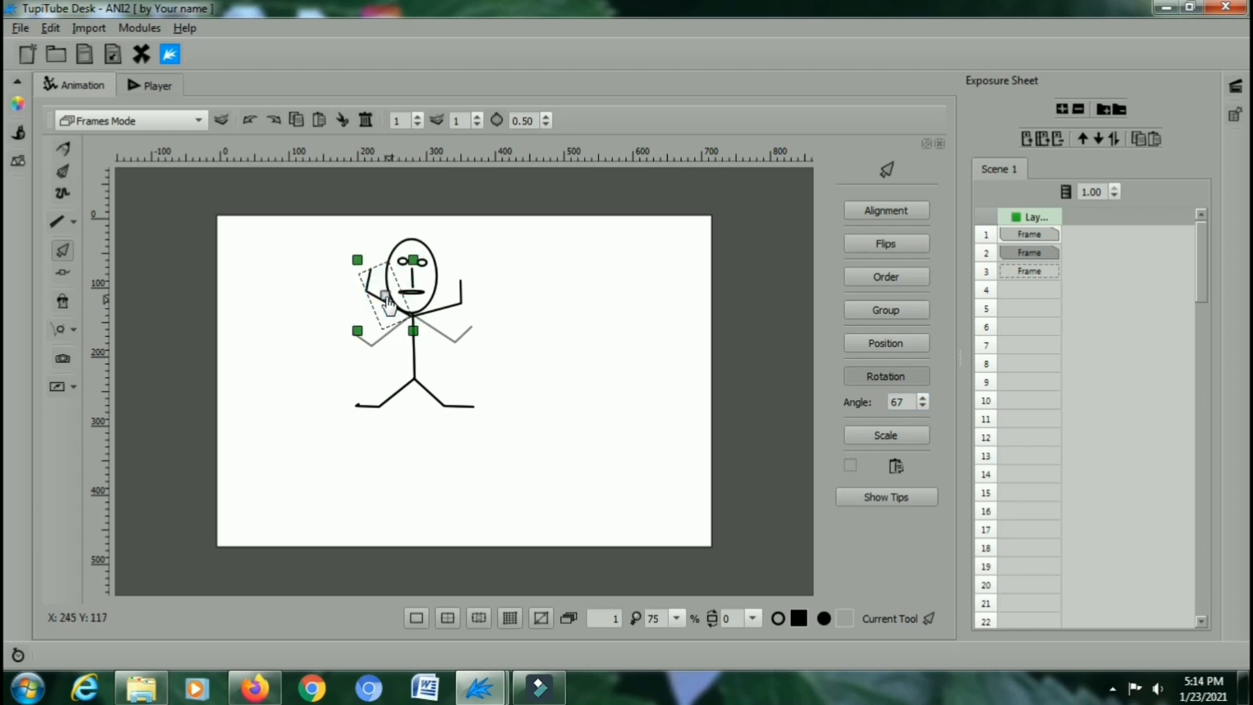
Step: Set the arm's rotation angle to 60, realign its inner end with the top of the body line and deselect it
click(922, 406)
click(922, 405)
click(922, 405)
click(922, 406)
click(922, 406)
click(922, 405)
click(922, 406)
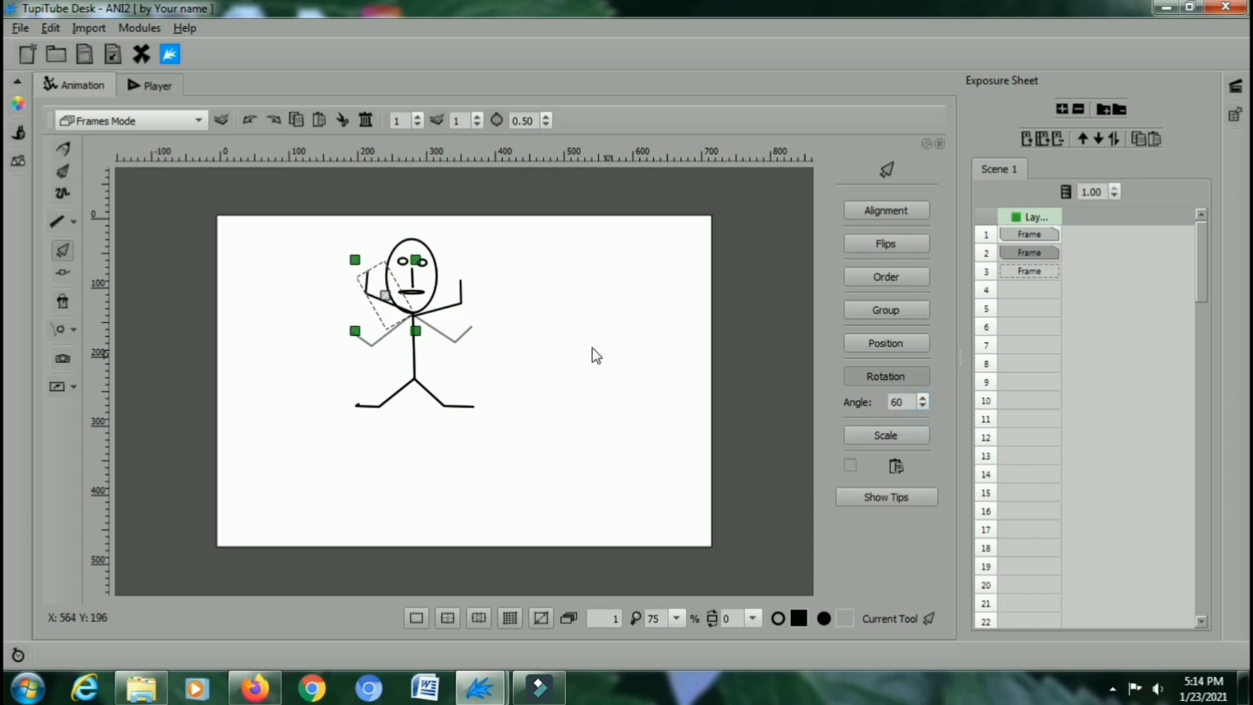
click(385, 301)
click(389, 304)
drag(390, 304, 389, 307)
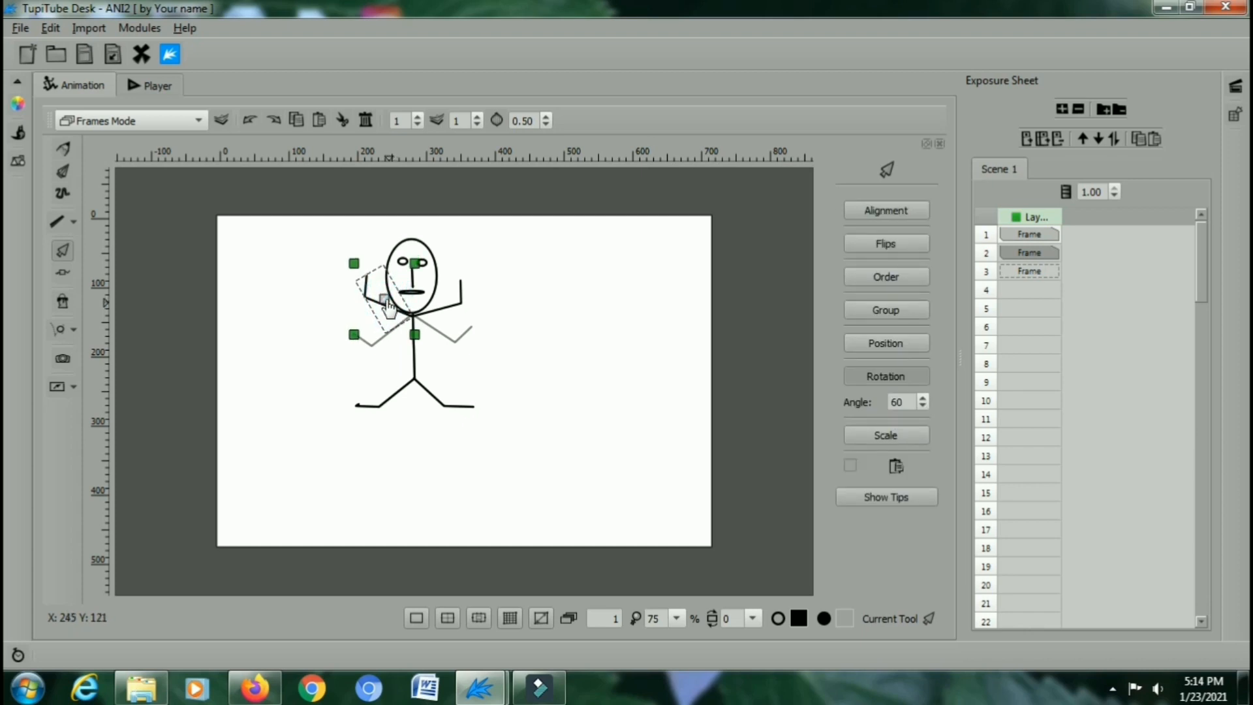
click(574, 337)
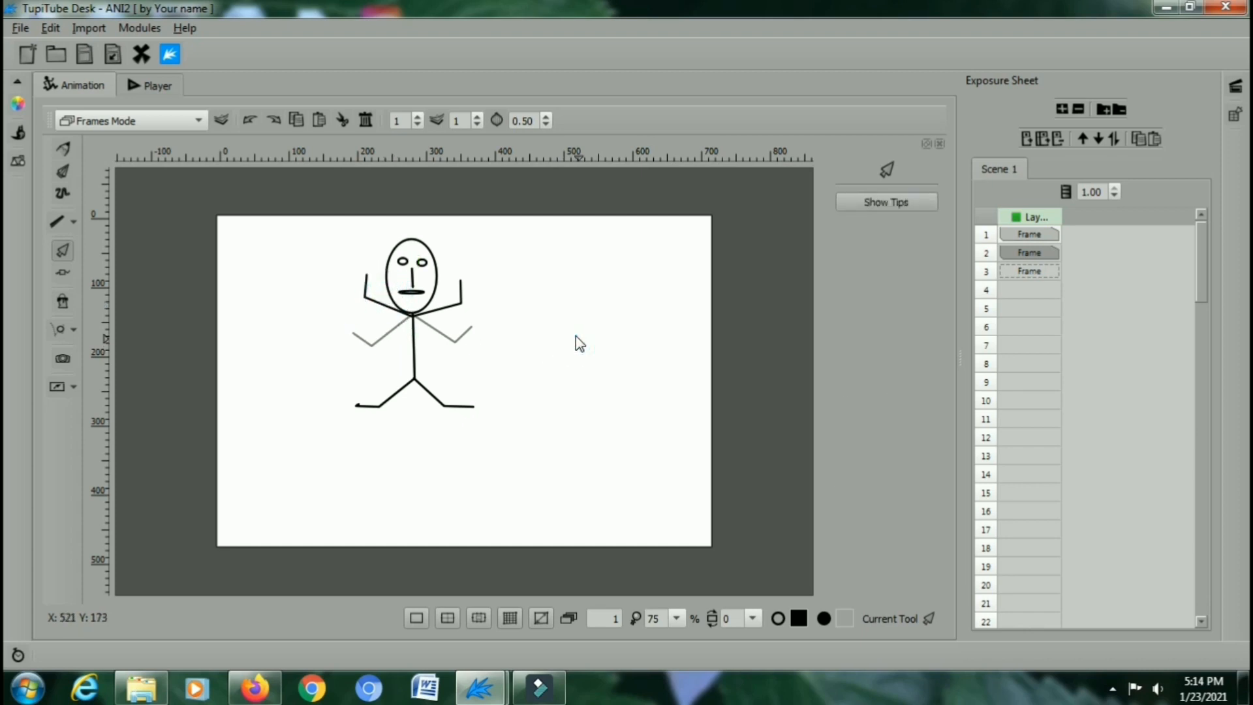
Step: Stretch the leg on the right side of the figure wider and flatter, and reattach it to the lower end of the body line
click(442, 402)
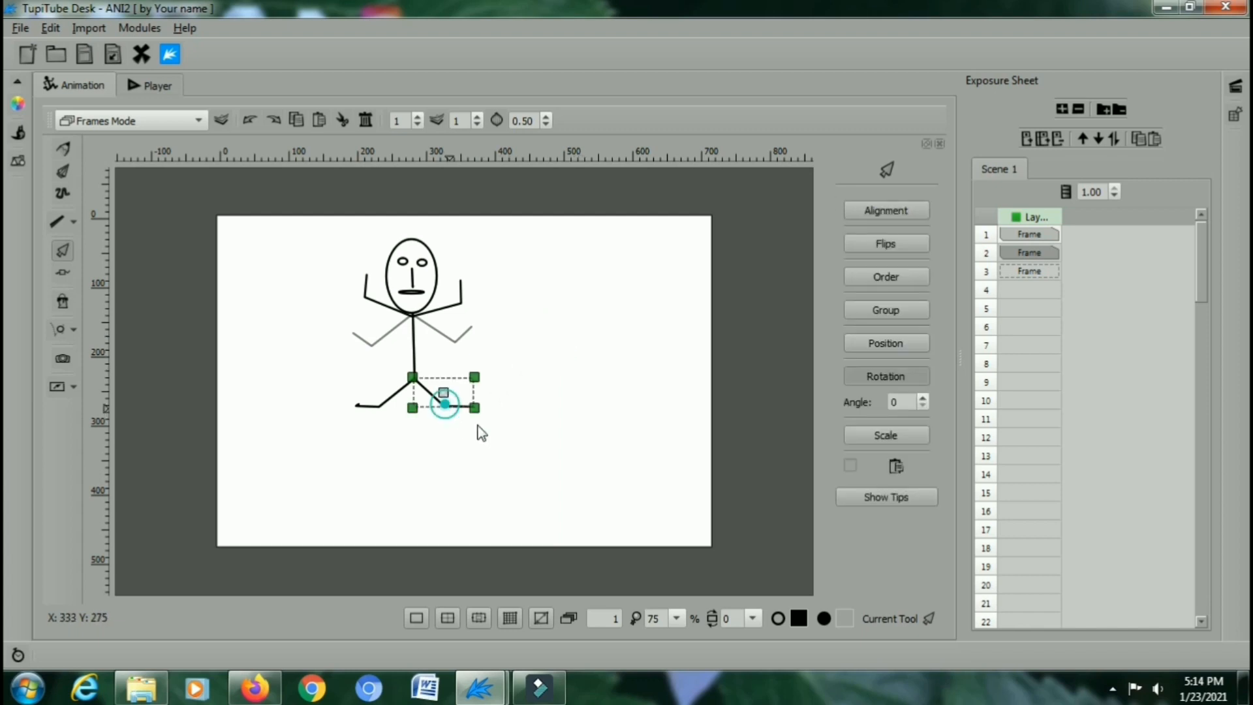
drag(467, 407, 481, 406)
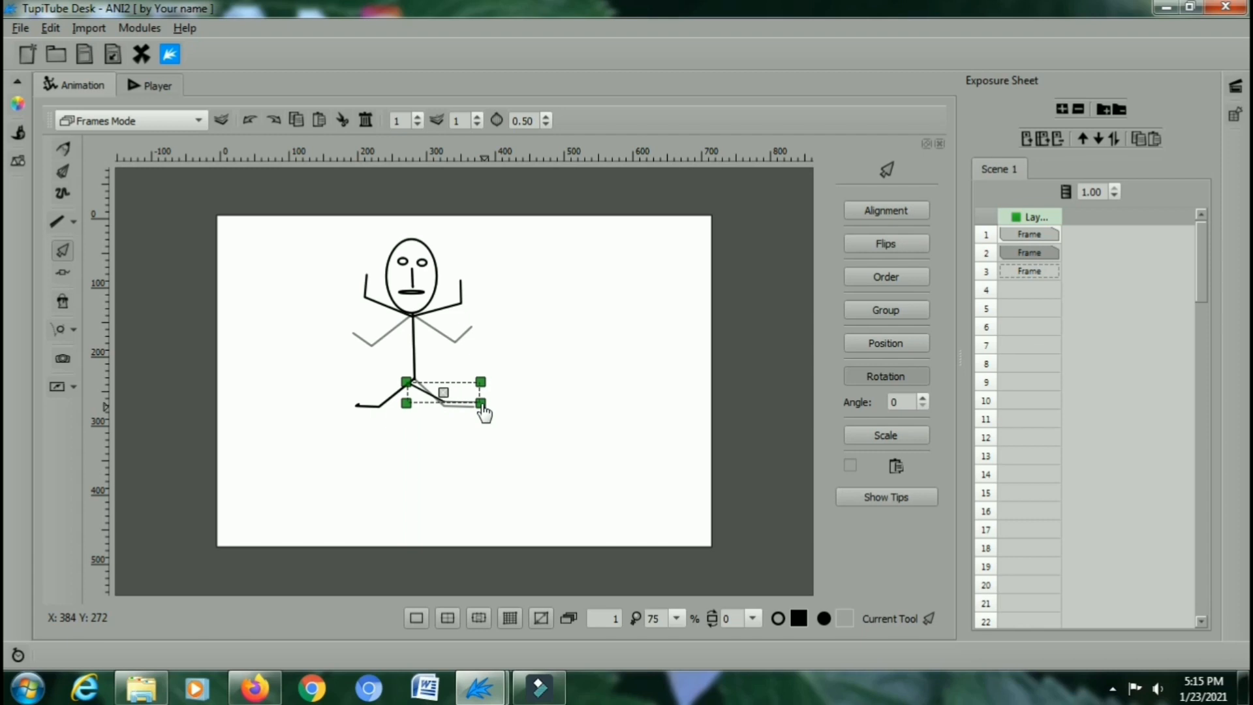
mouse_move(446, 394)
mouse_down()
mouse_move(499, 401)
mouse_move(460, 394)
mouse_up()
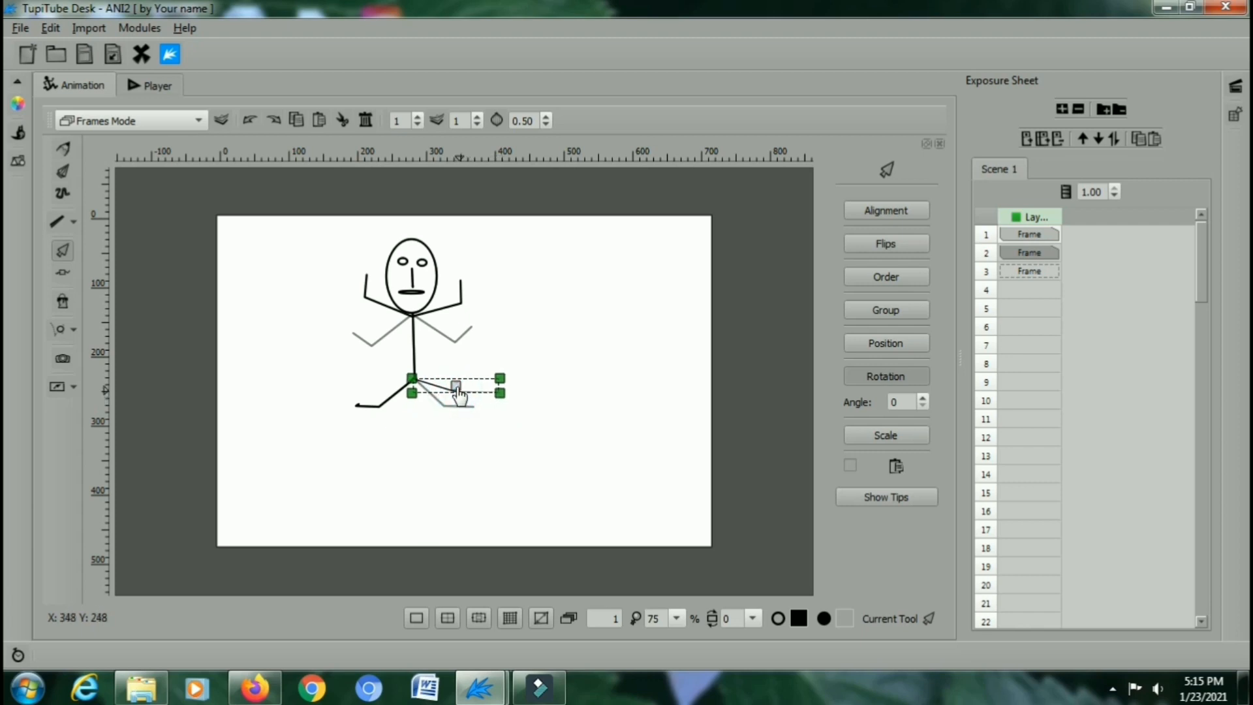
click(547, 363)
Step: Stretch the leg on the left side wider and flatter to match the other leg, keeping it attached to the body
click(384, 399)
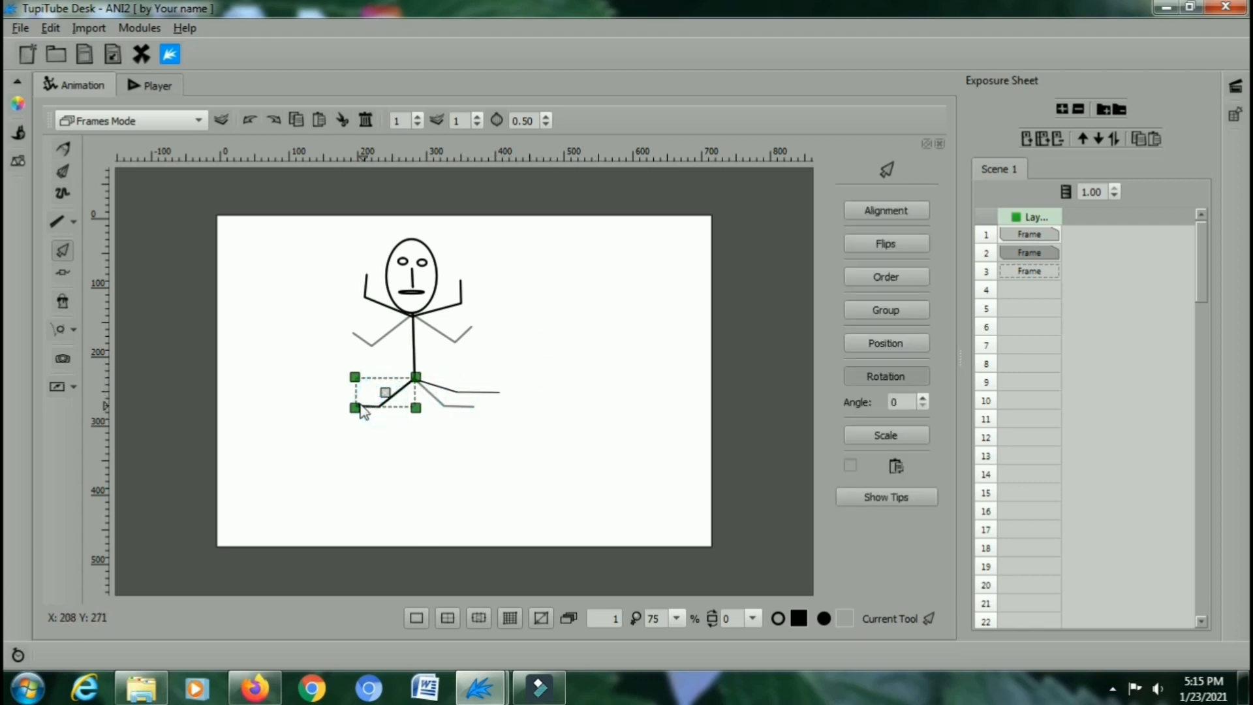
drag(356, 408, 380, 389)
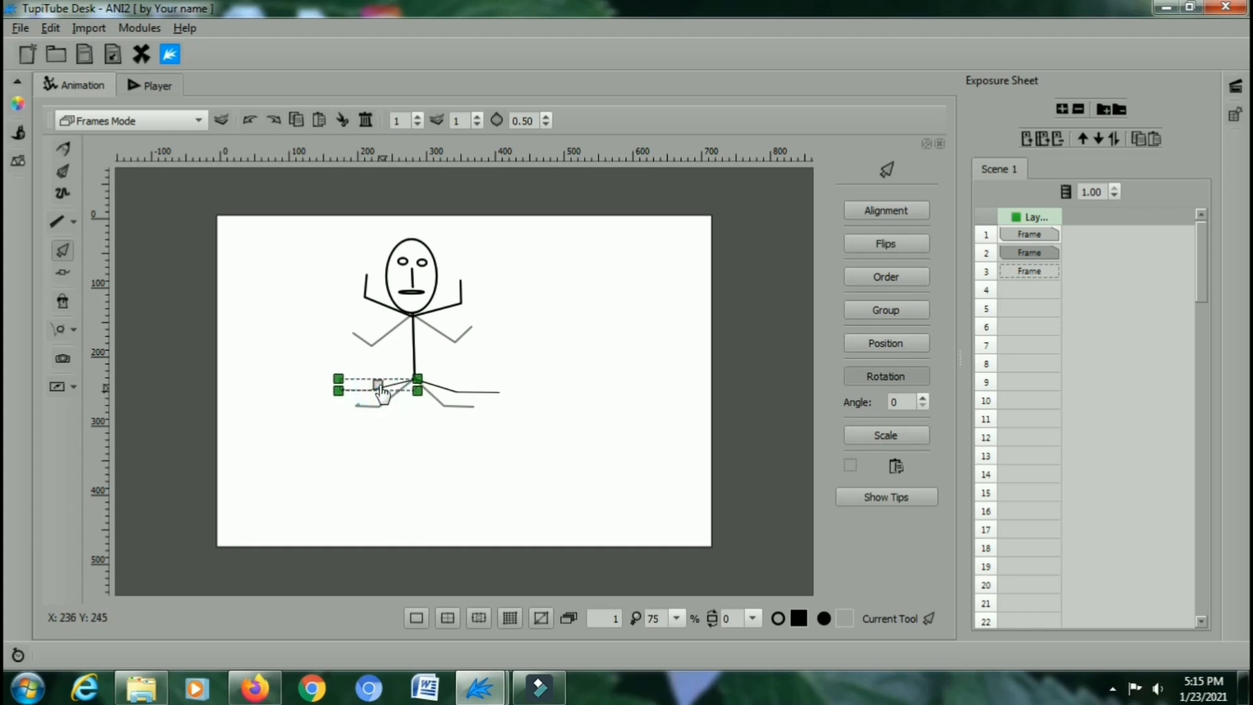
click(535, 377)
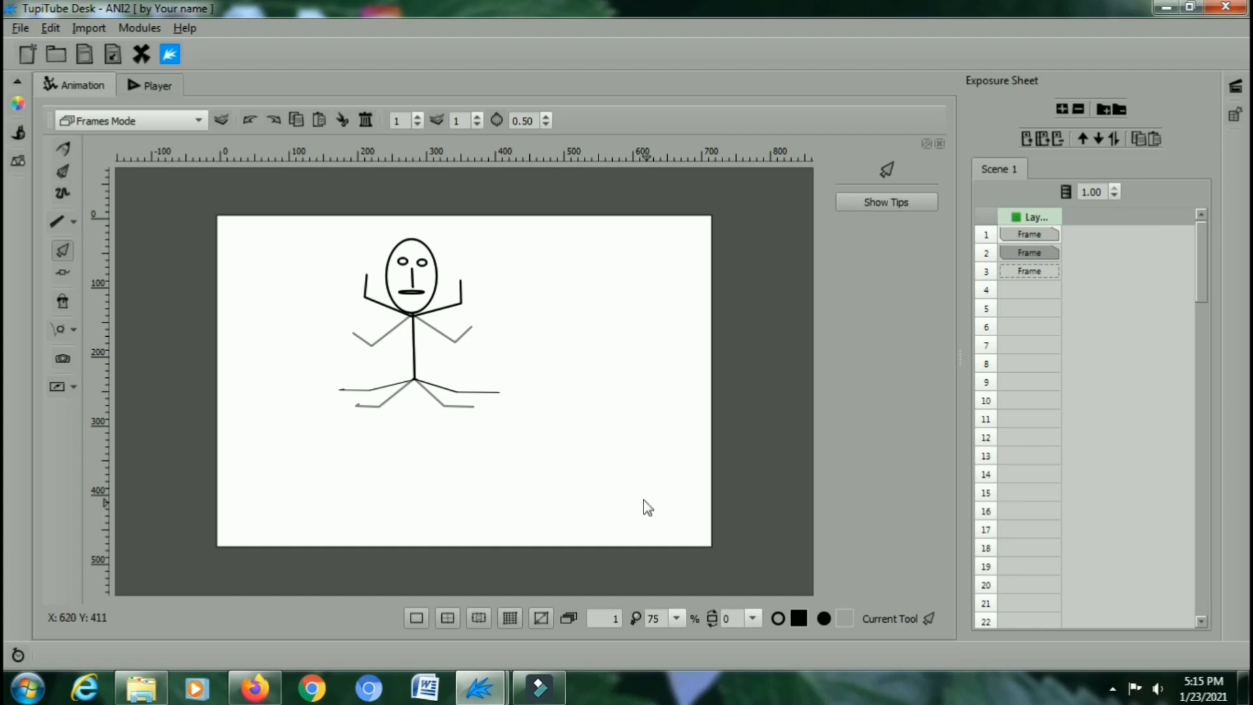
Step: Open the scene preview and play the animation with looping enabled
click(148, 86)
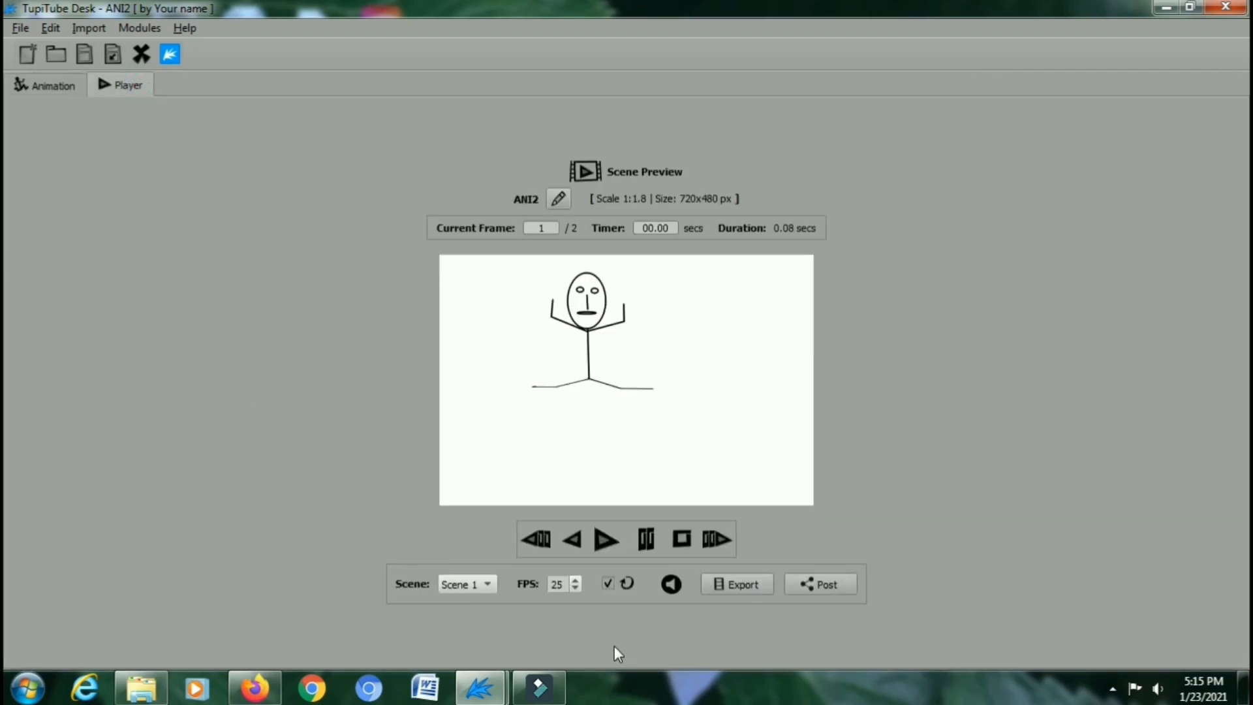
click(605, 583)
click(608, 540)
click(599, 538)
Step: Set the playback rate of the scene to 3 FPS
click(575, 588)
click(575, 588)
click(575, 589)
click(575, 588)
click(575, 588)
click(575, 588)
click(575, 588)
click(575, 588)
click(575, 589)
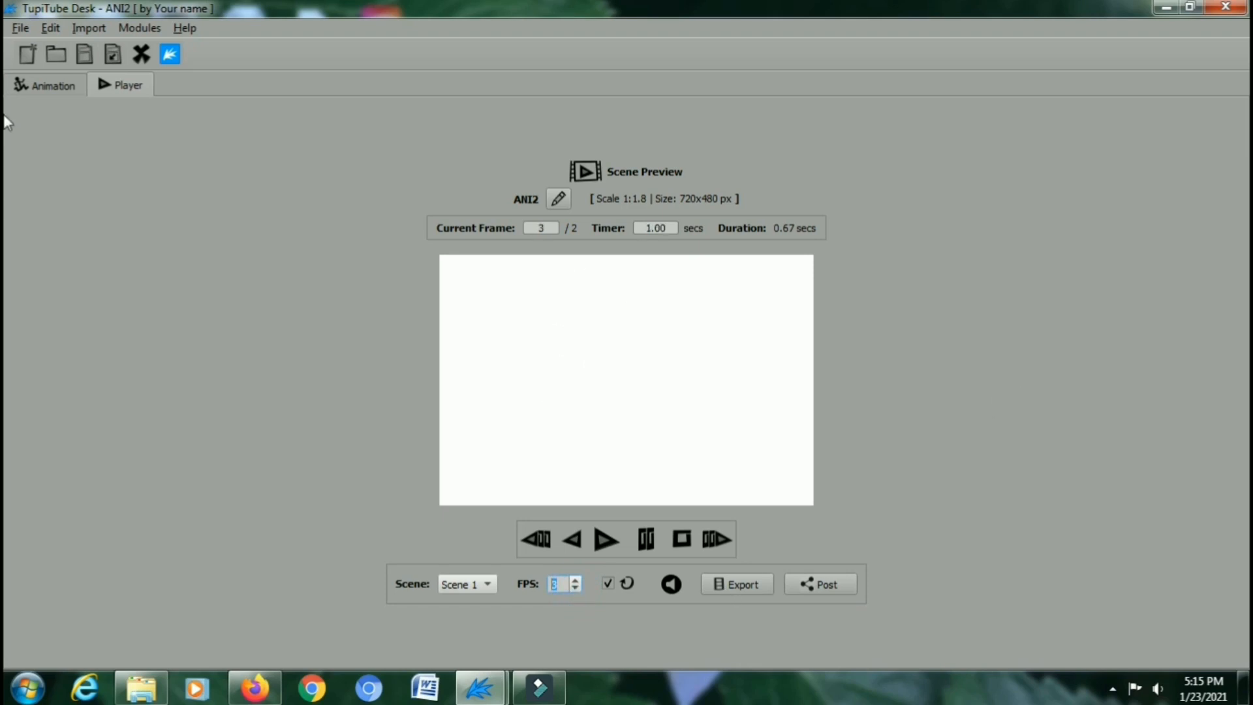
Step: Return to the animation workspace and remove the empty frame 3 from the exposure sheet
click(47, 90)
click(1040, 270)
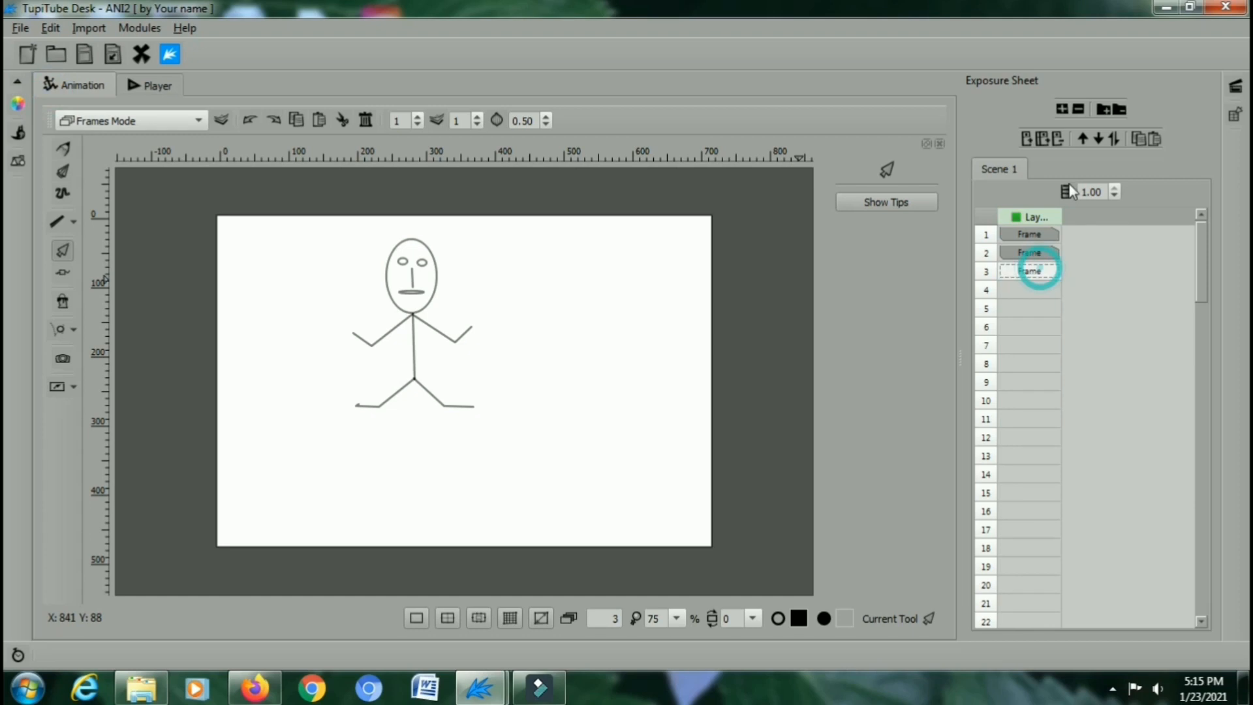
click(1059, 140)
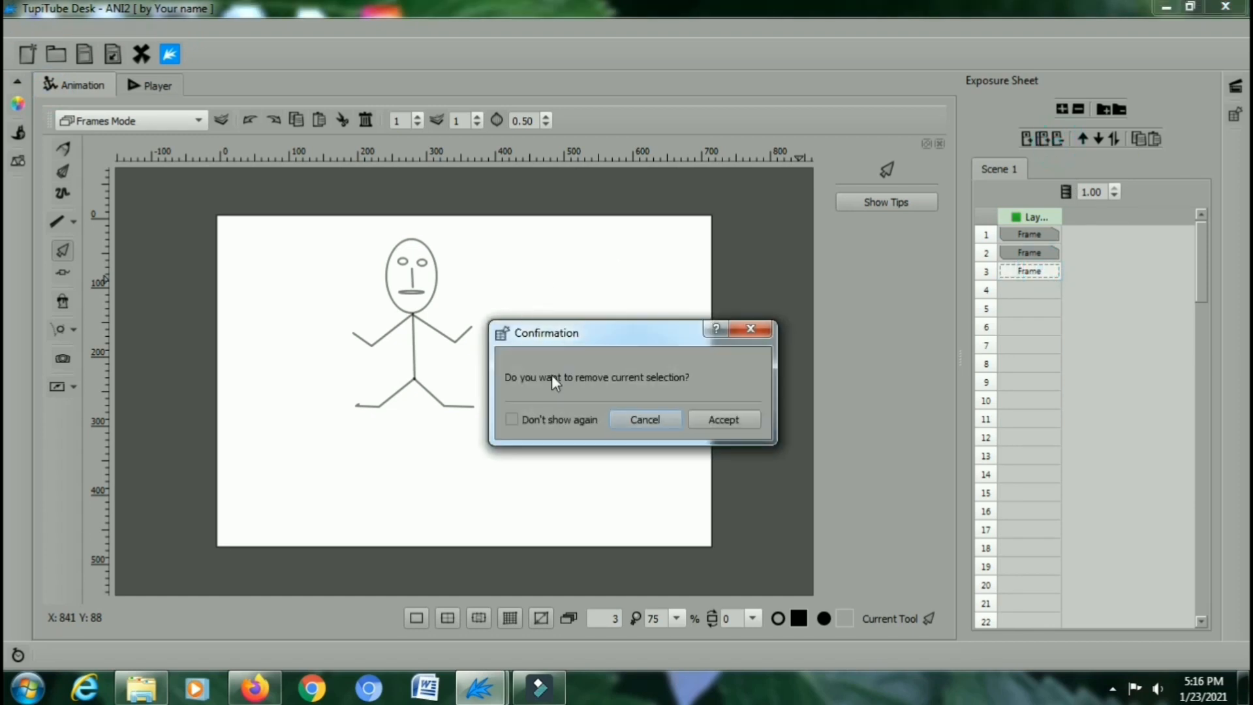
click(748, 422)
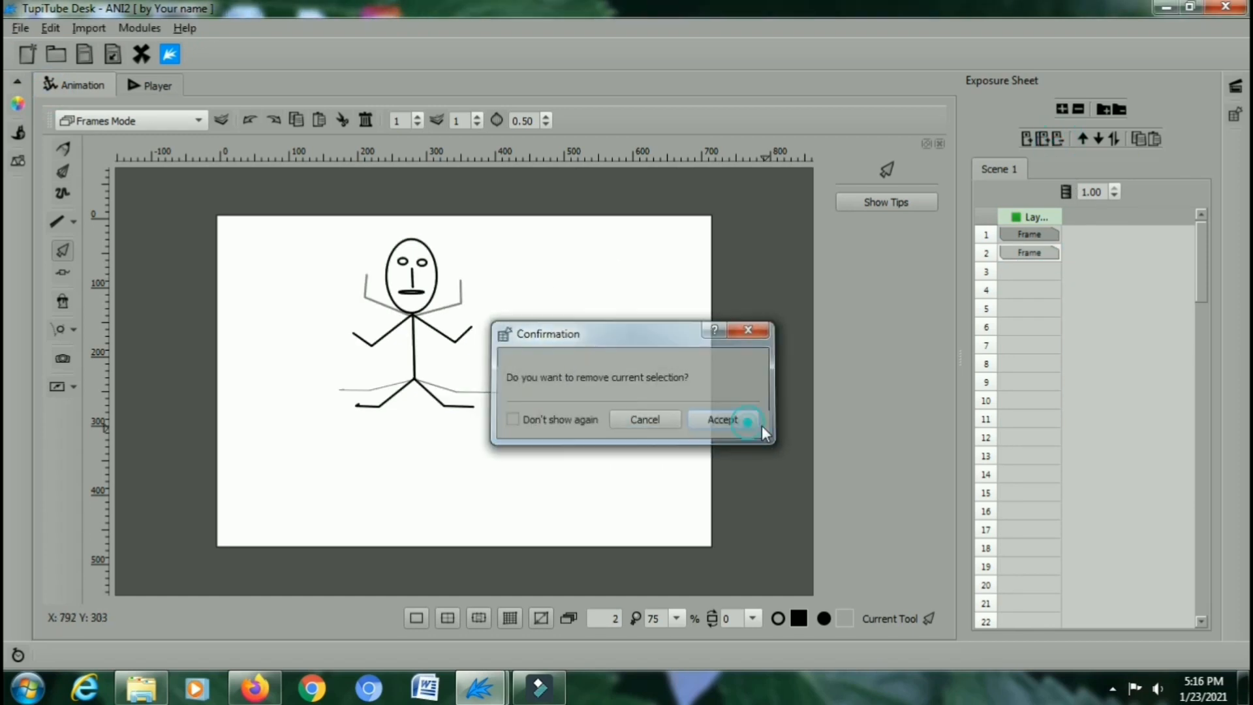
Step: Play the two-frame animation in the scene preview and return to the animation workspace
click(136, 86)
click(607, 539)
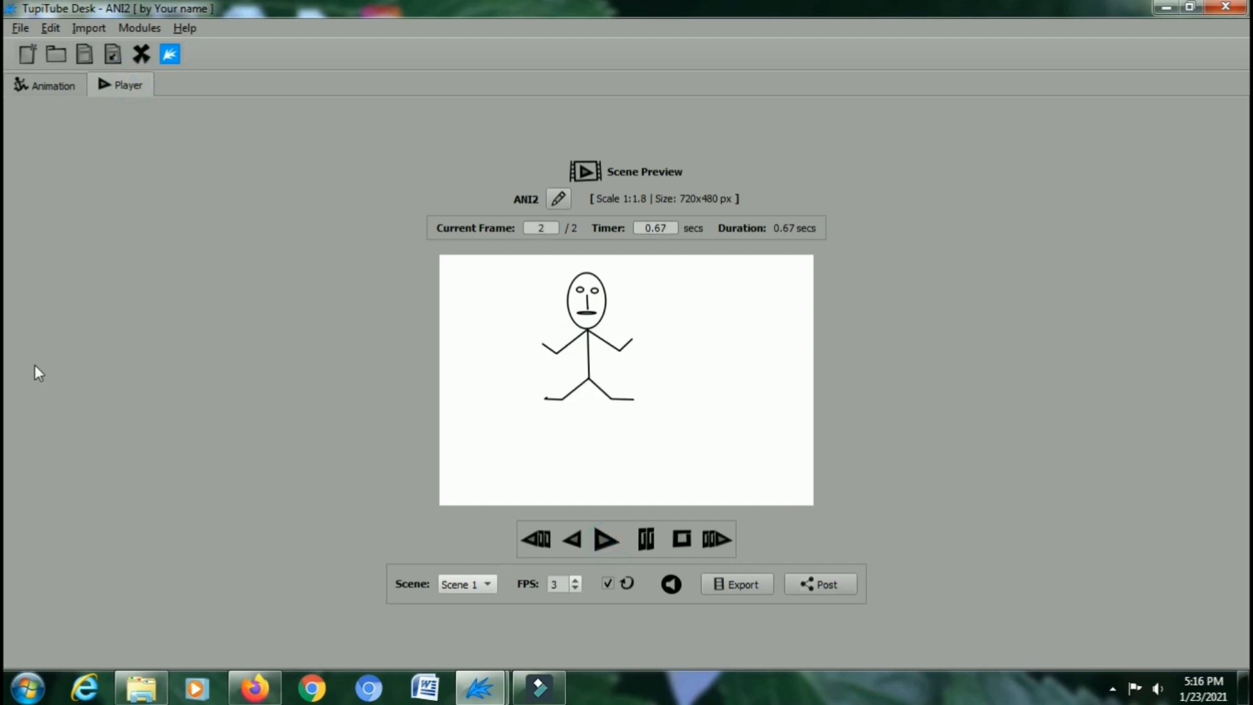
click(54, 82)
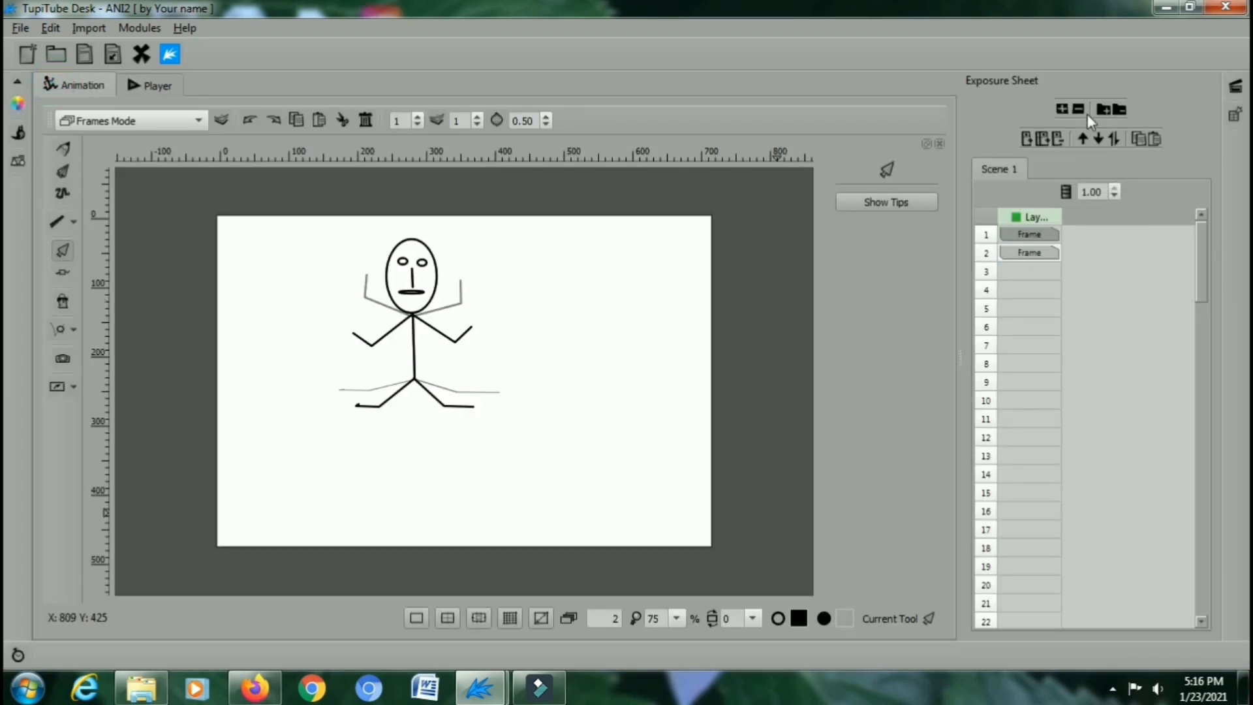
Step: Add a second layer and draw a tree in its first frame beside the figure, with a narrow upright rectangle as trunk and a freehand crown
click(1062, 109)
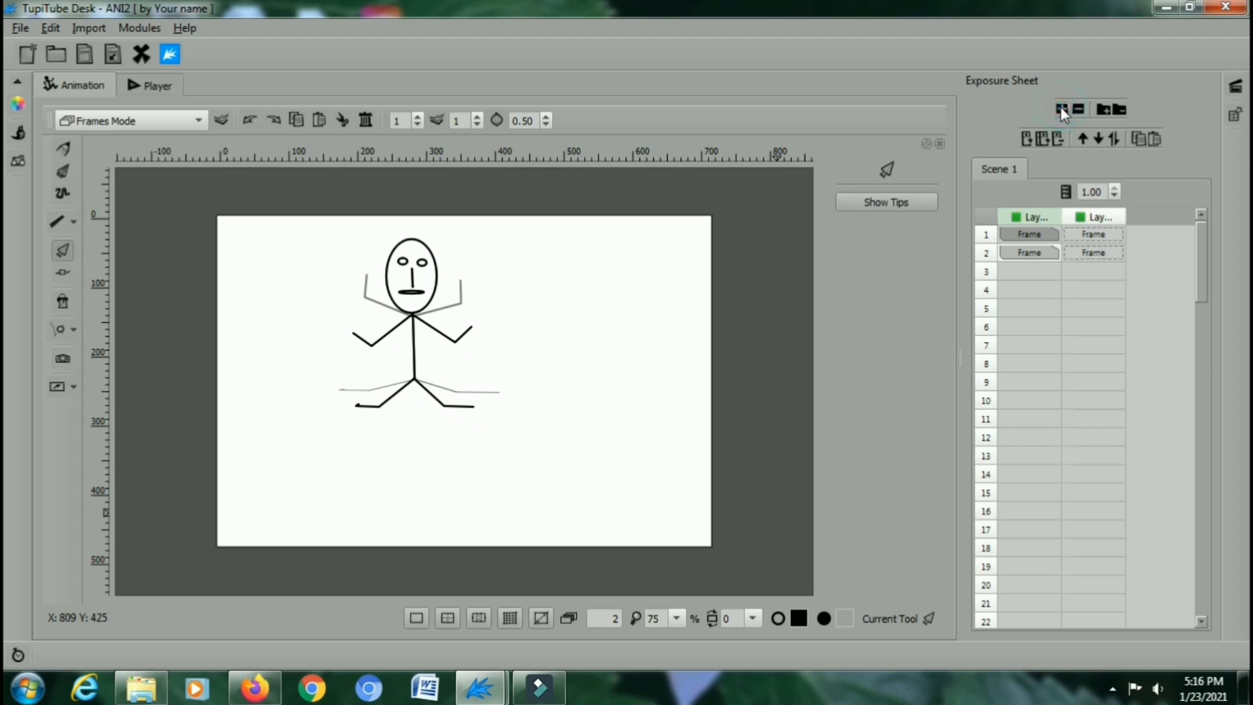
click(1101, 239)
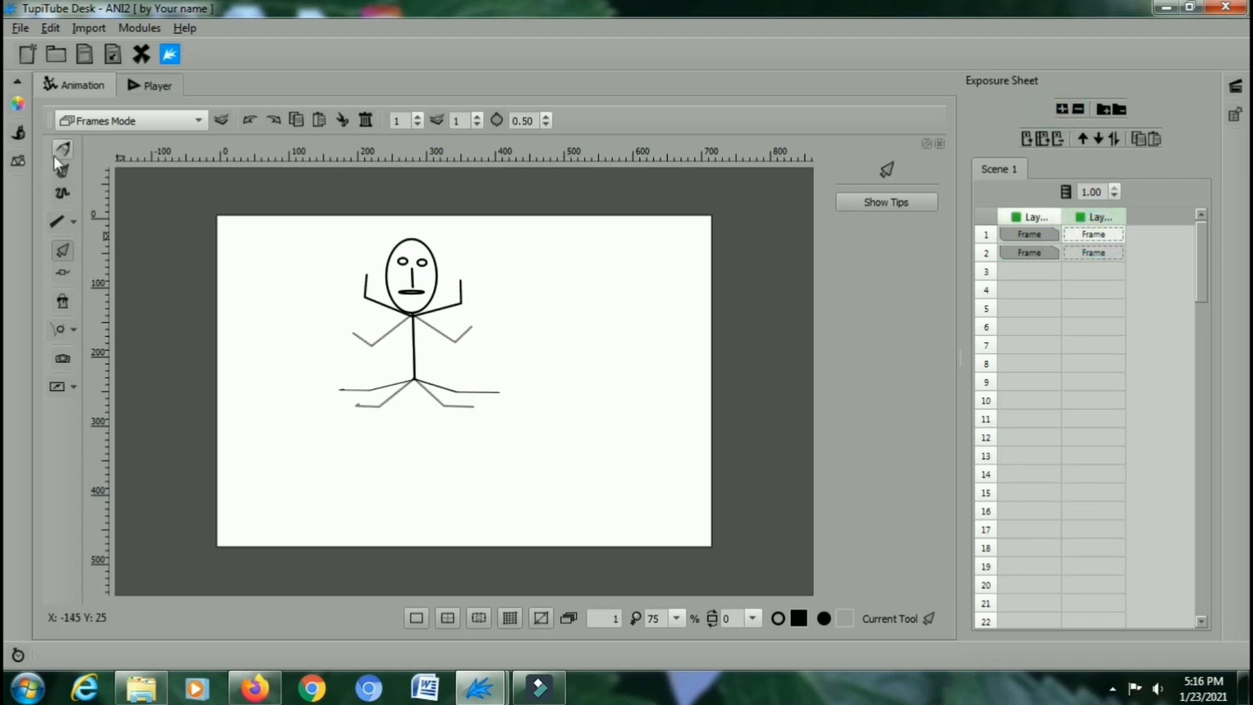
click(71, 219)
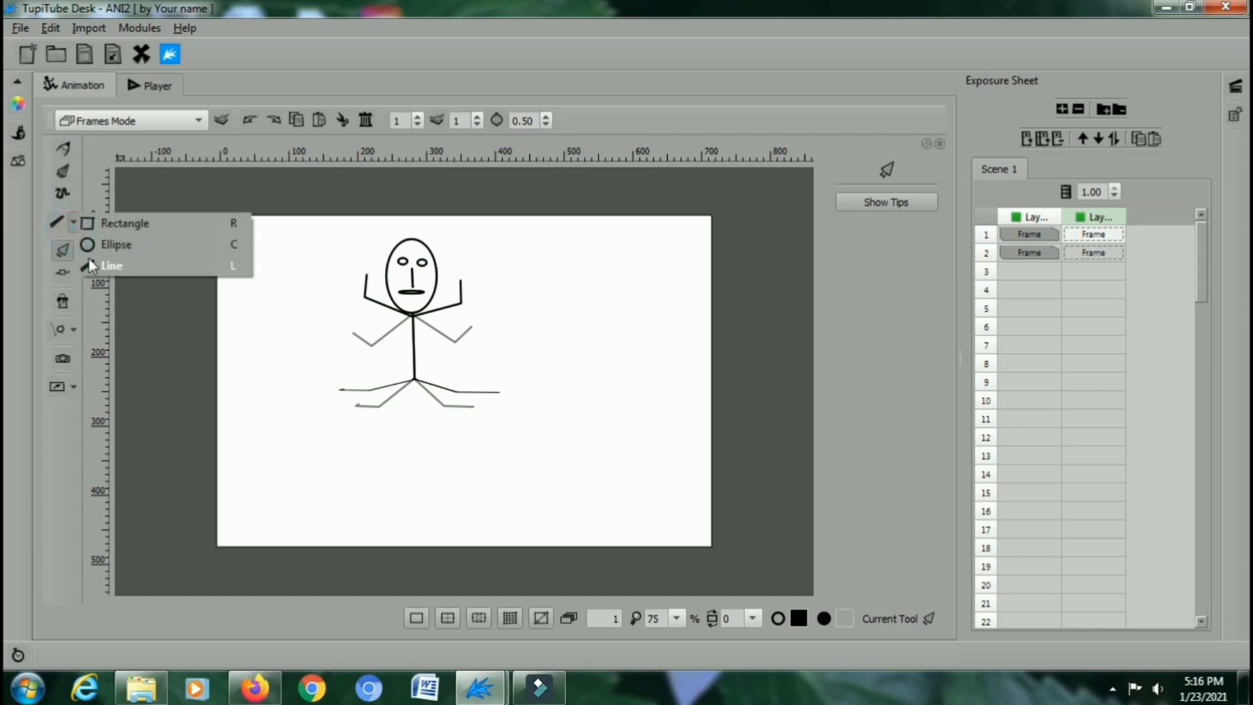
click(112, 218)
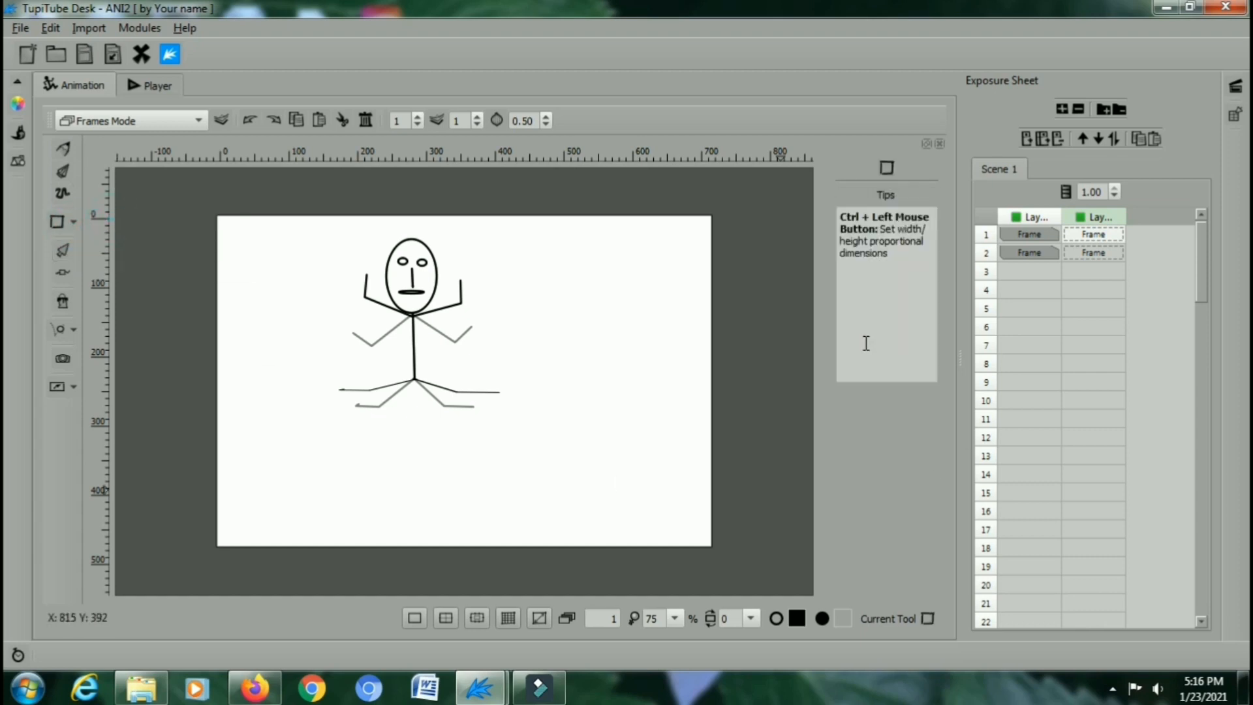
drag(610, 286, 623, 335)
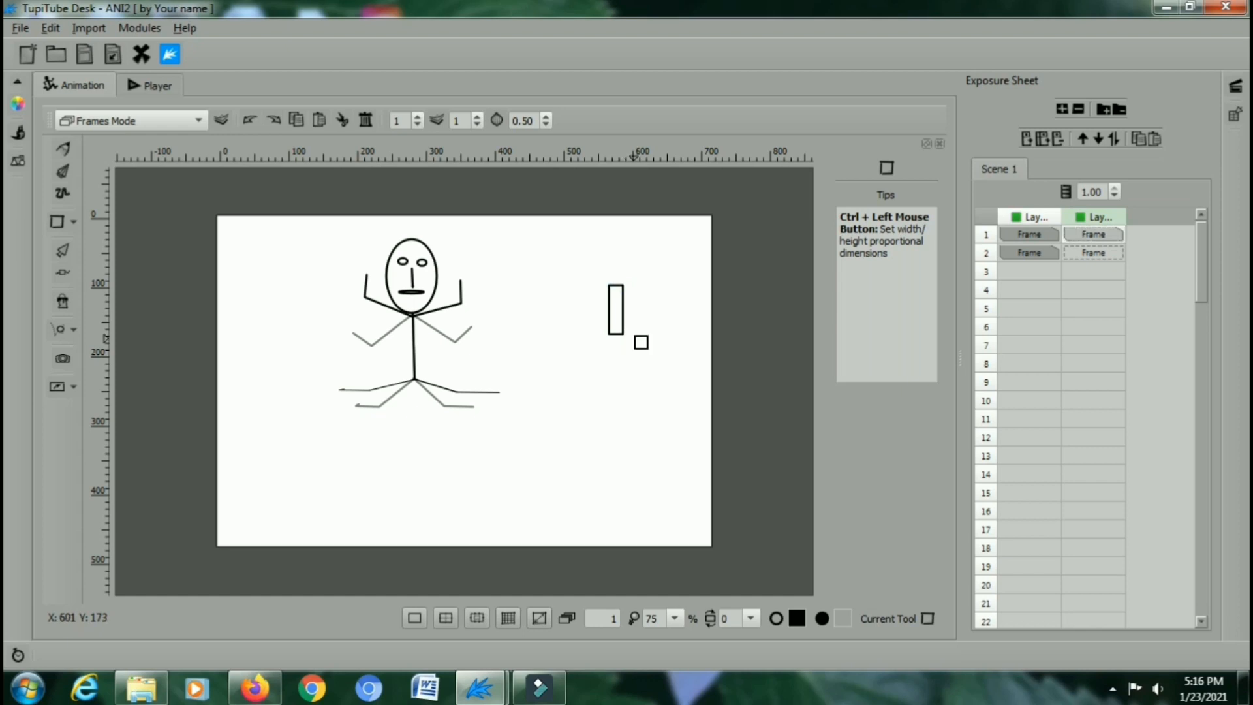
click(68, 147)
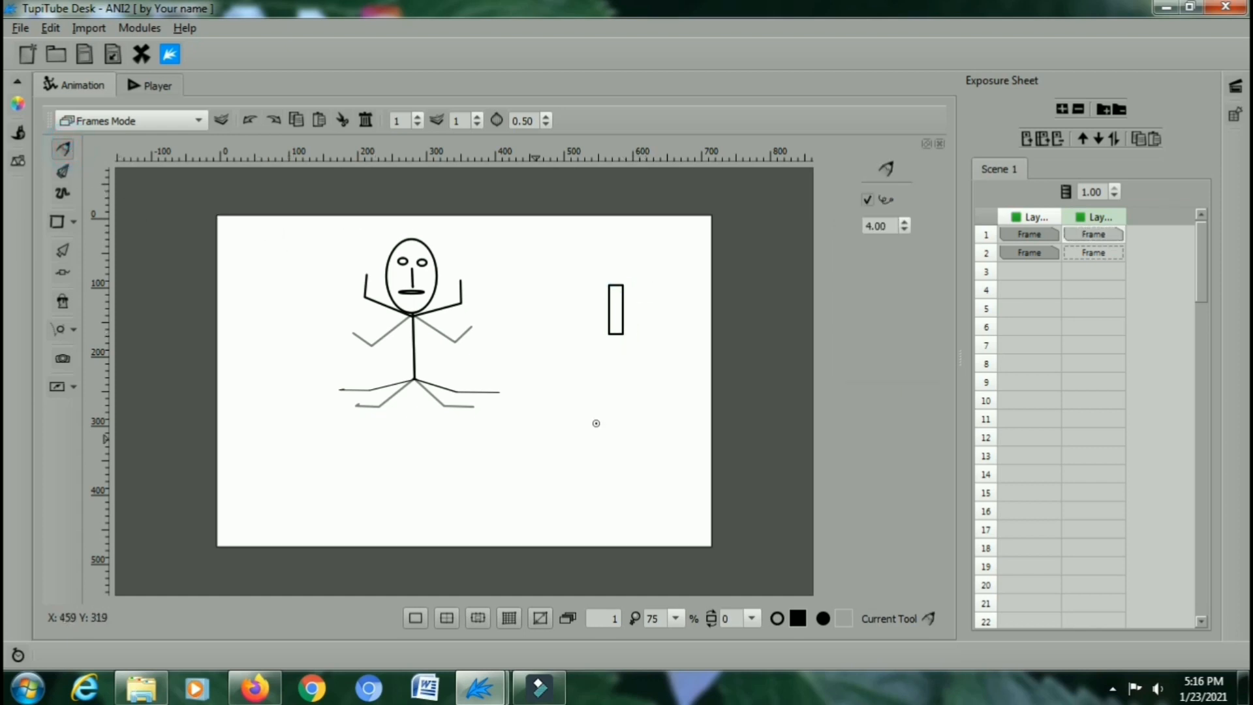
mouse_move(614, 297)
mouse_down()
mouse_move(585, 292)
mouse_move(596, 279)
mouse_move(583, 263)
mouse_move(618, 243)
mouse_move(662, 269)
mouse_move(636, 307)
mouse_move(617, 307)
mouse_up()
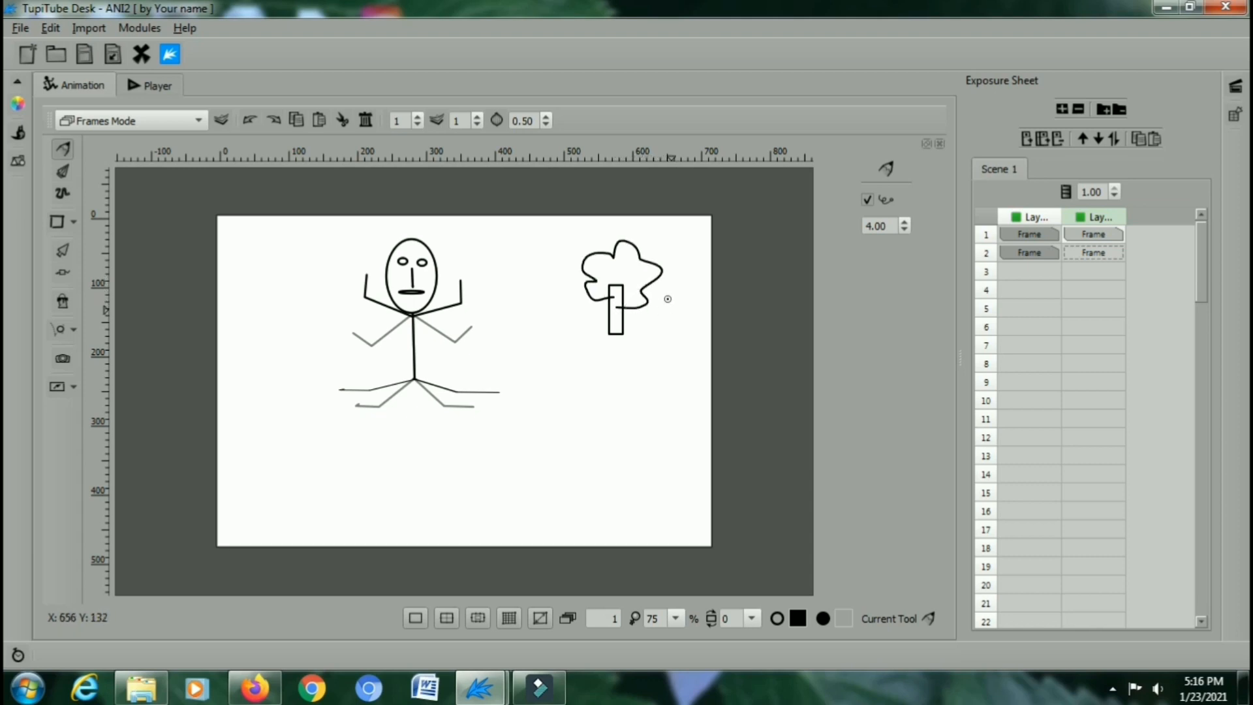
Step: Fill the tree's crown with green #00ff00 and hide the color palette
click(62, 303)
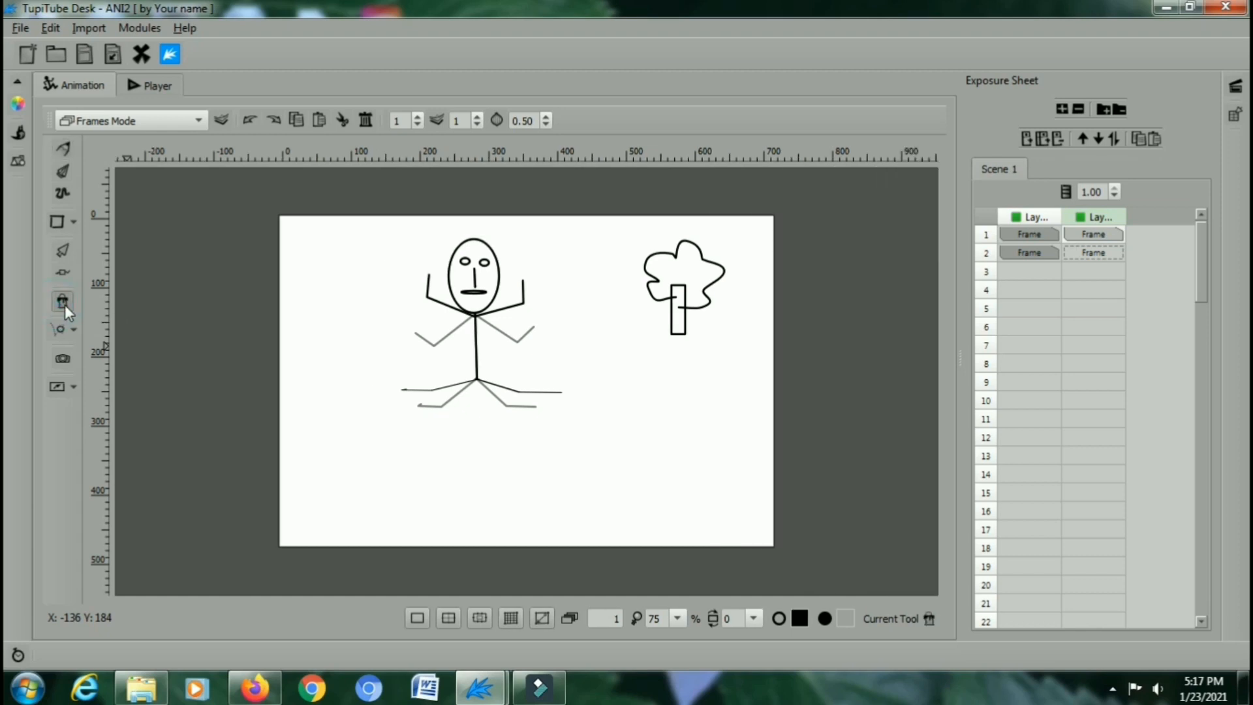
click(19, 106)
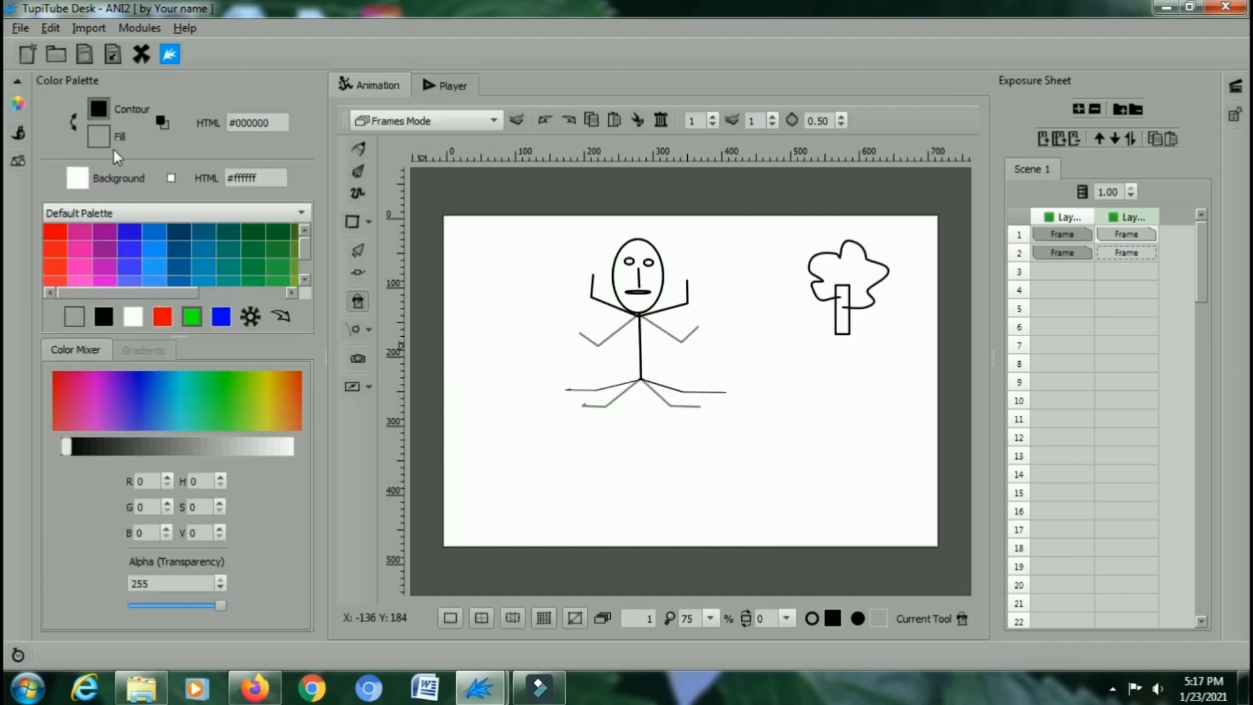
click(98, 135)
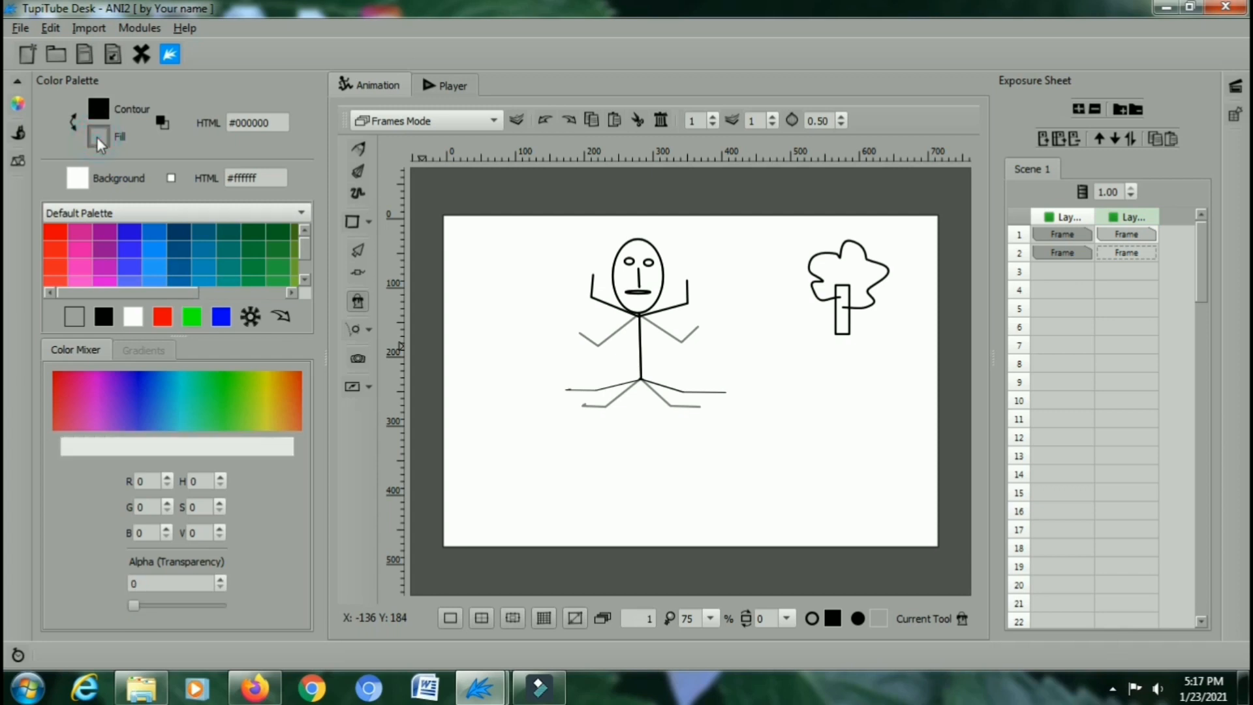
click(191, 318)
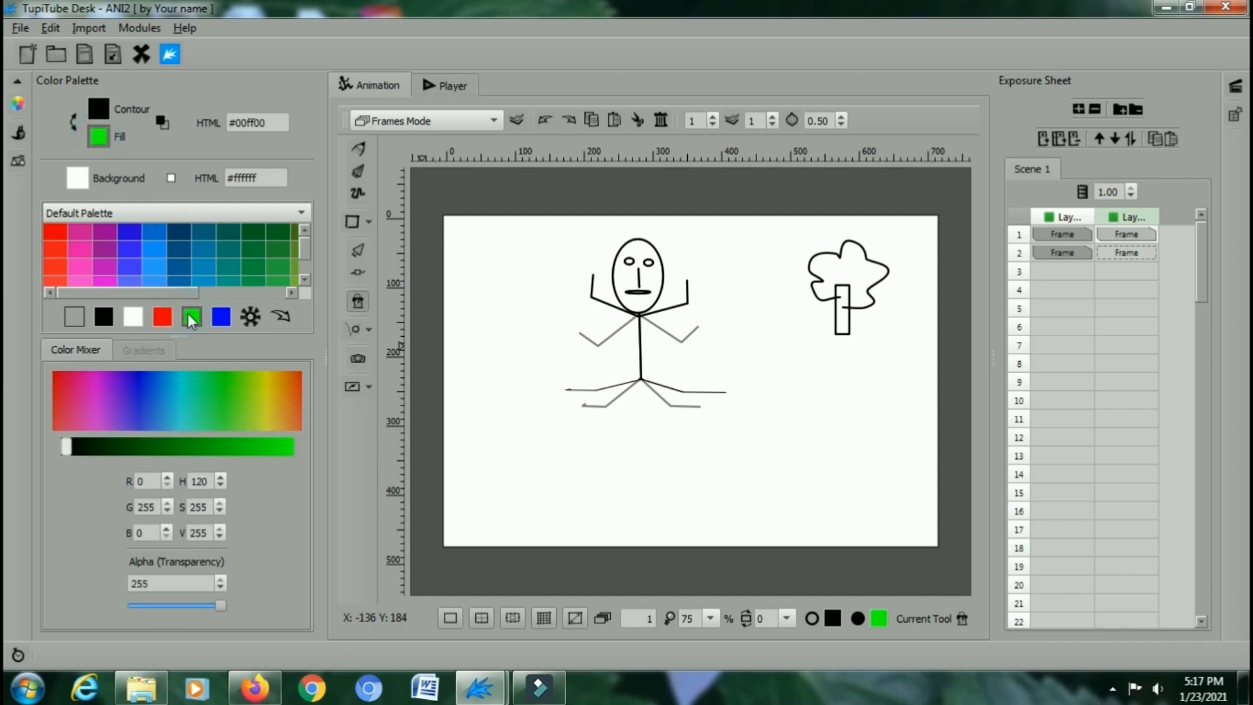
click(859, 263)
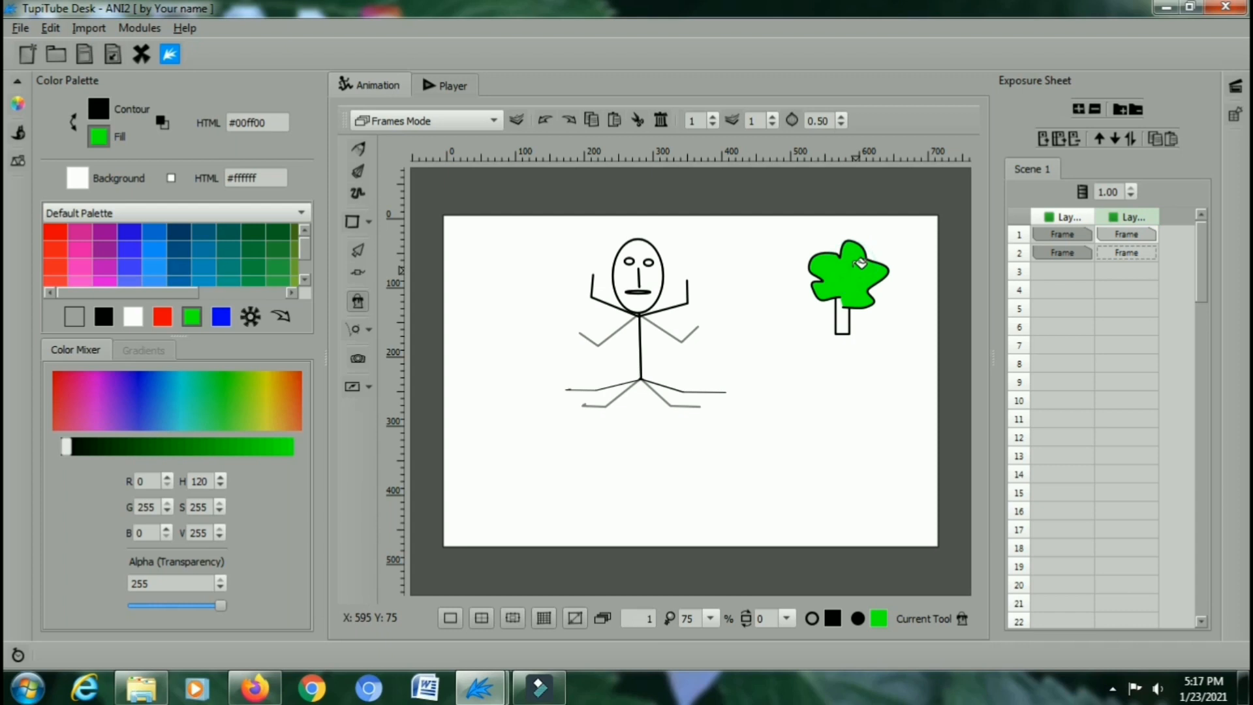
click(17, 104)
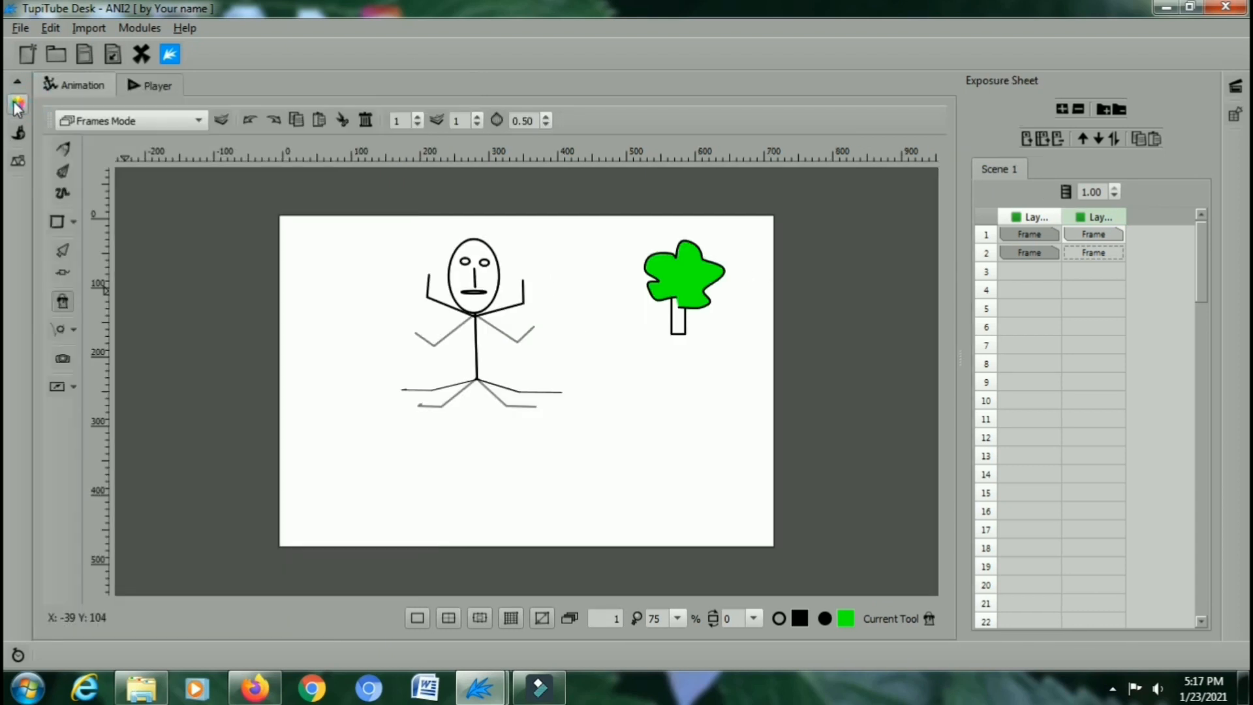
Step: Select the tree's crown and trunk together on the second layer and group them into one object
click(62, 249)
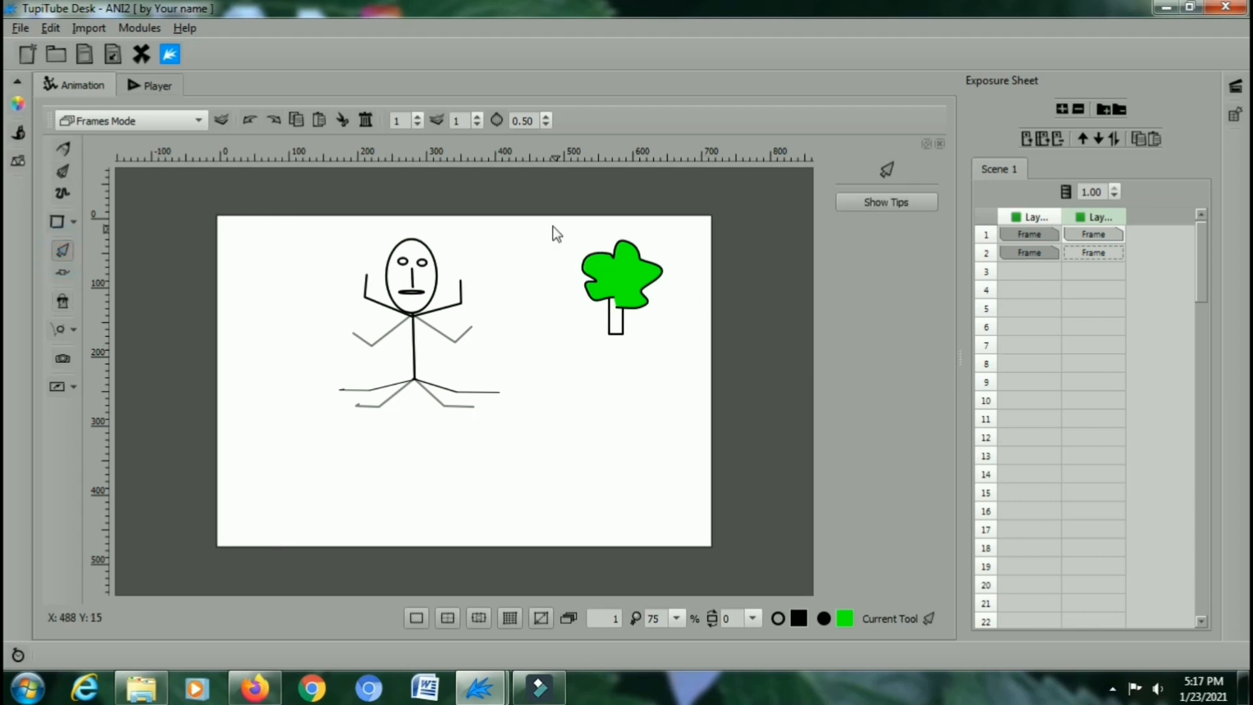
drag(567, 243, 655, 375)
click(901, 311)
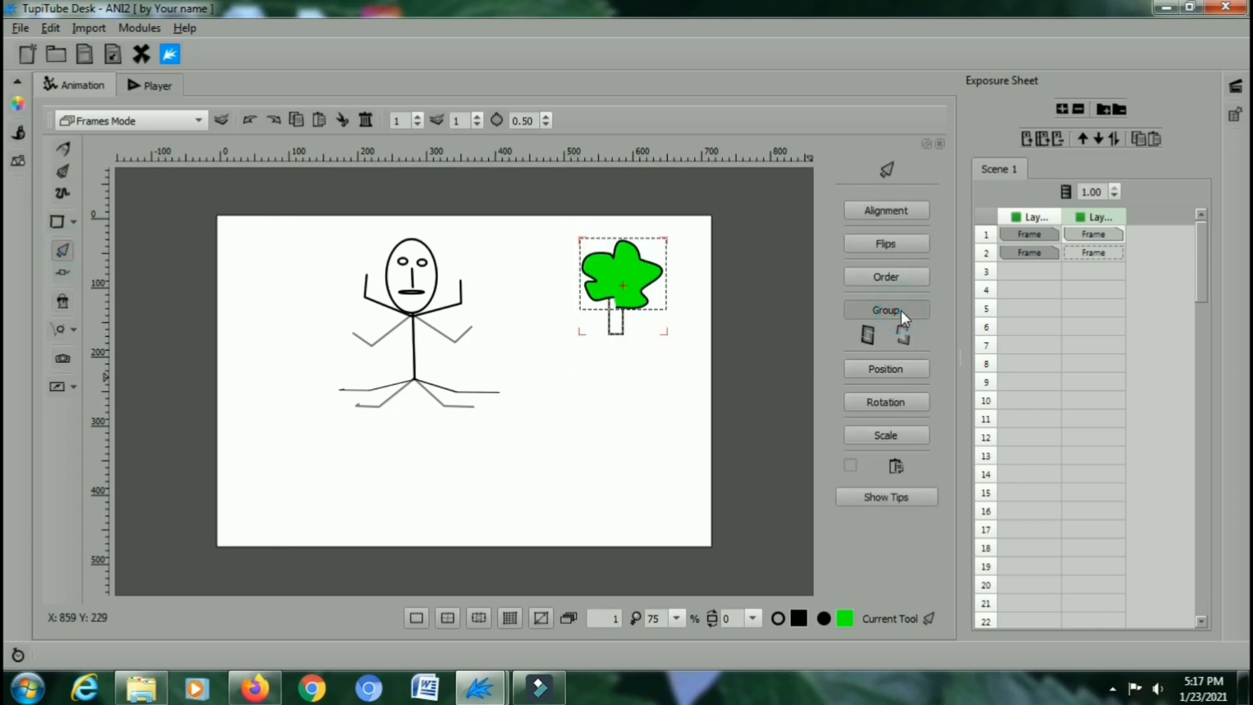
click(860, 339)
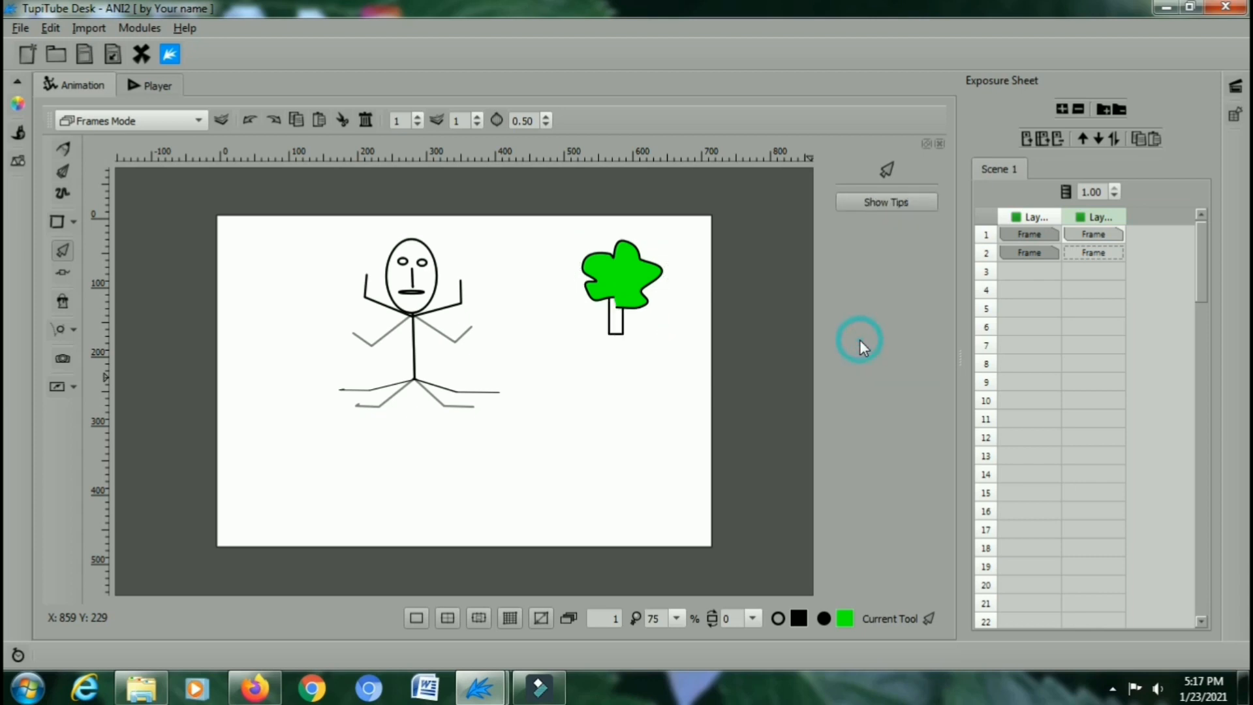
Step: Duplicate the grouped tree, place the copy on the opposite side of the stick figure and make it slightly smaller
drag(559, 225, 672, 375)
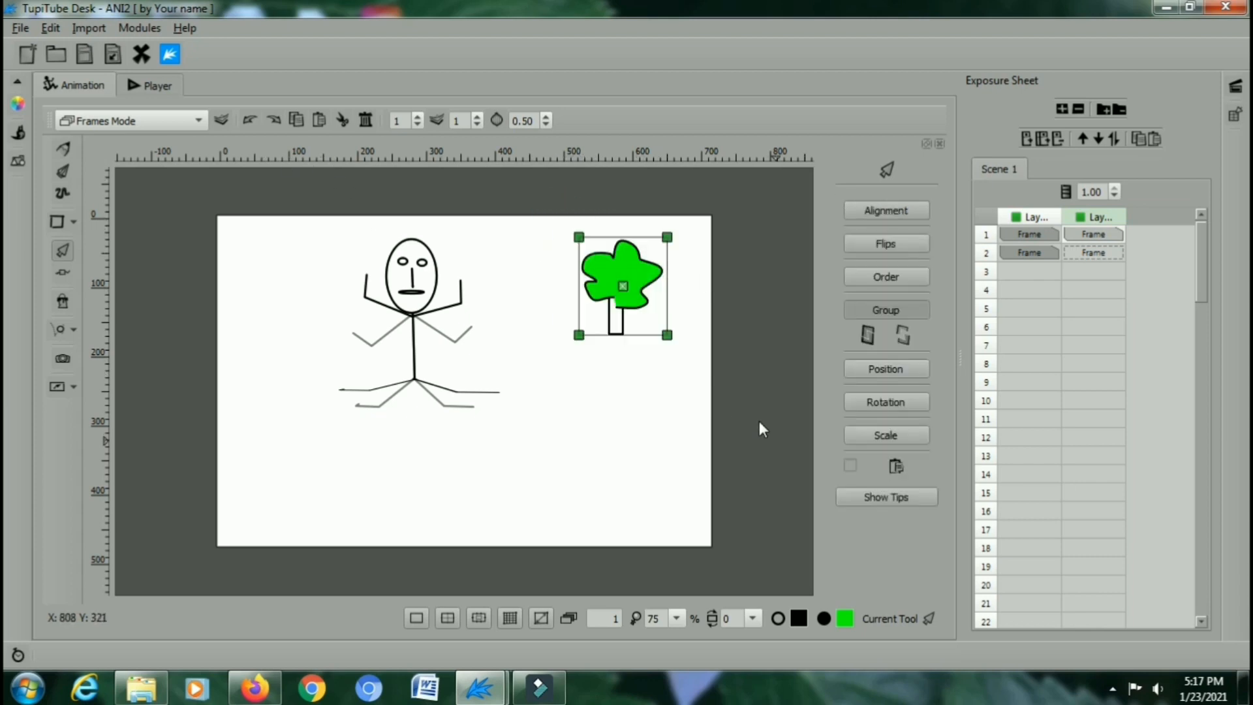
click(323, 120)
drag(597, 290, 276, 285)
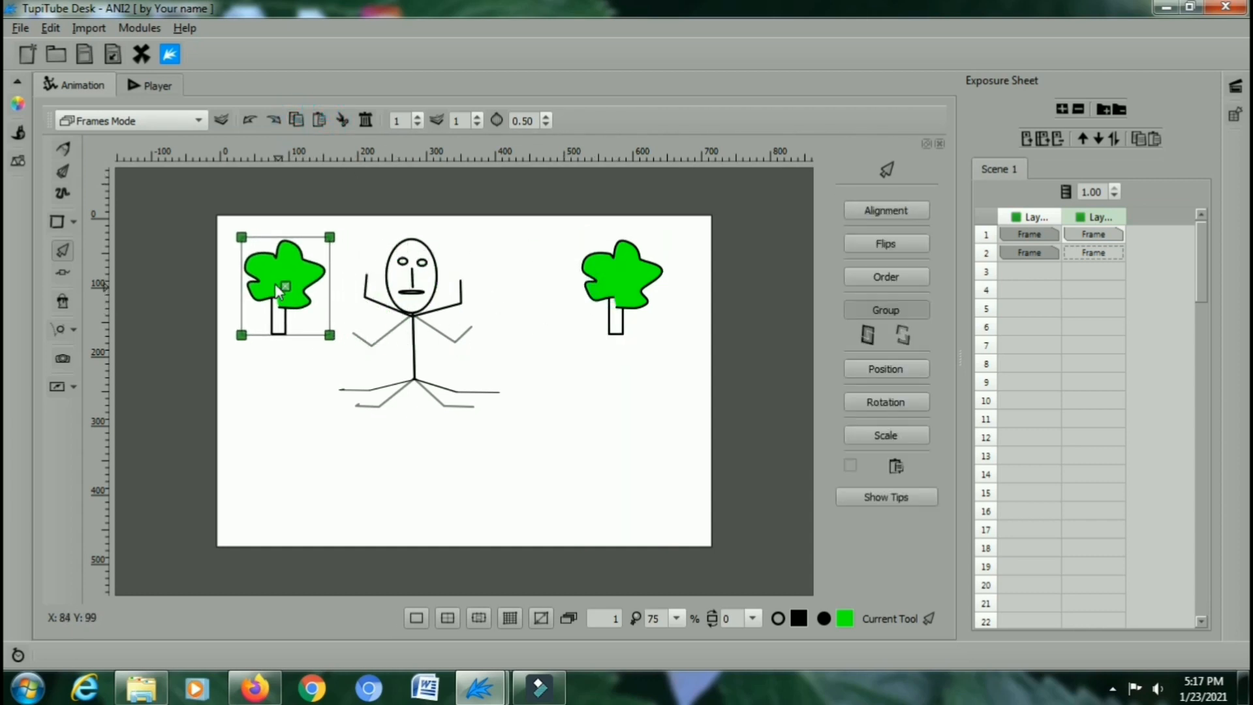
Step: Copy the second layer's frame 1 with both trees into its frame 2 and remove the extra frame 3
click(1100, 236)
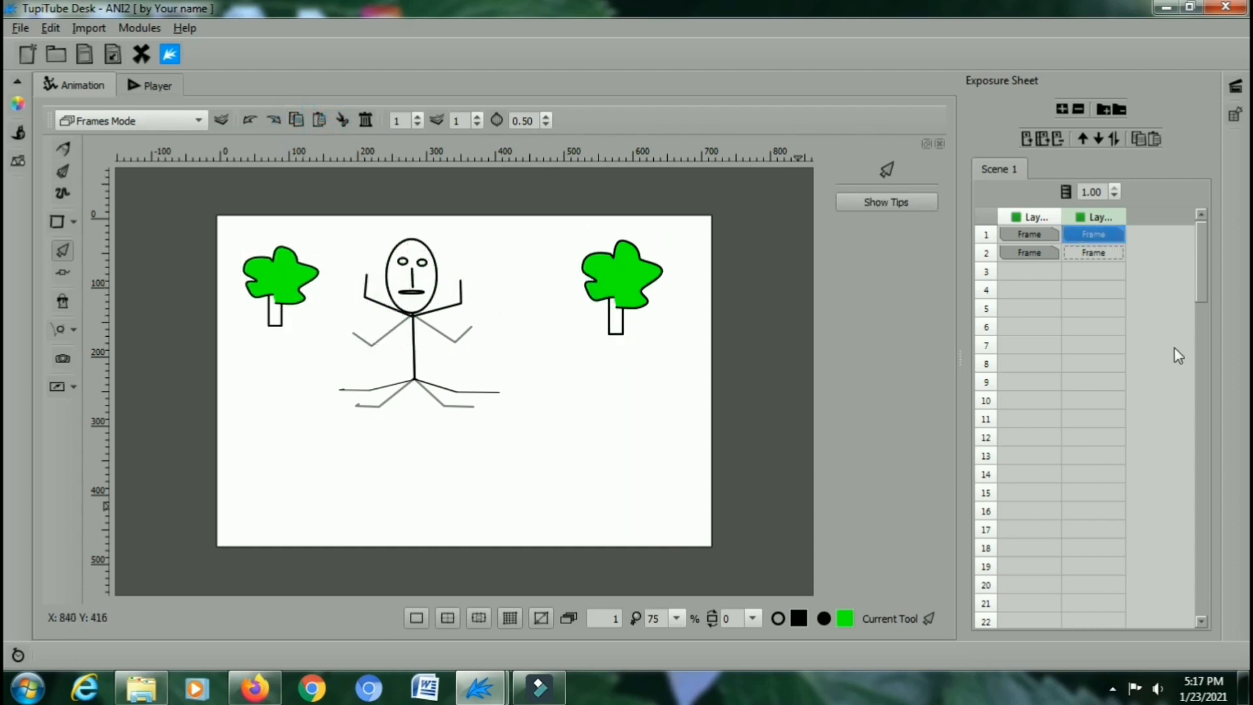
click(1157, 137)
click(1099, 271)
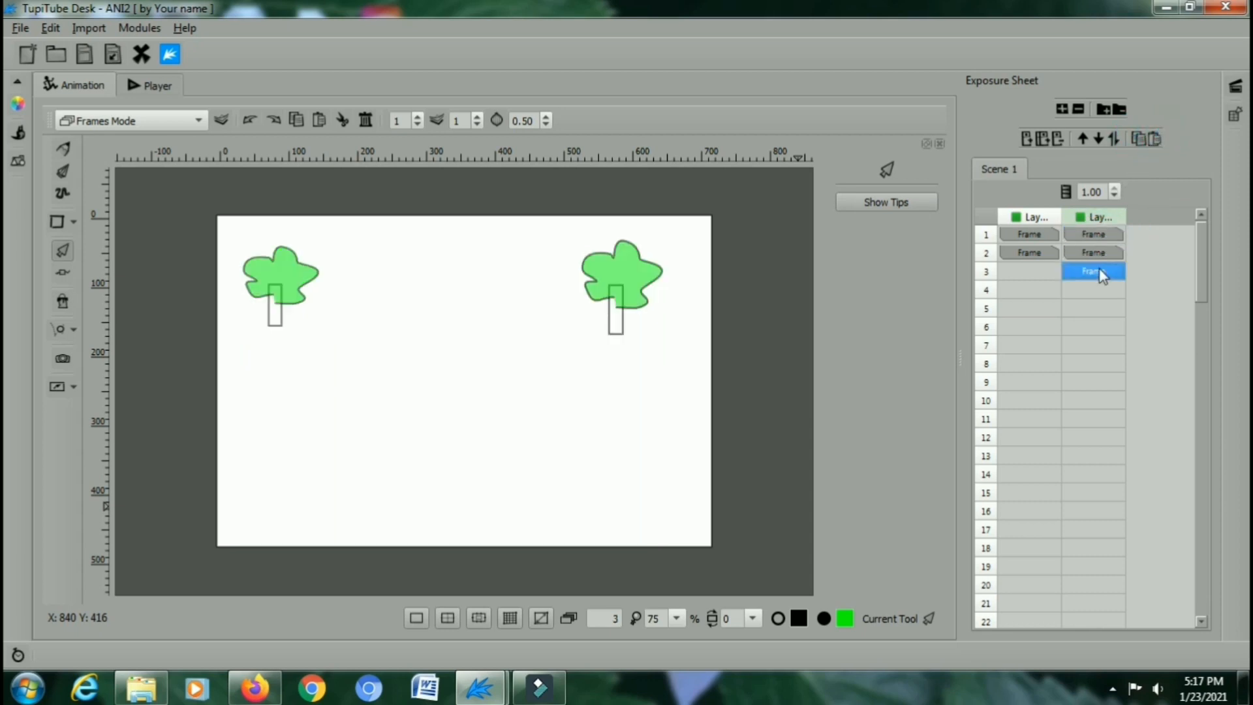
click(1056, 139)
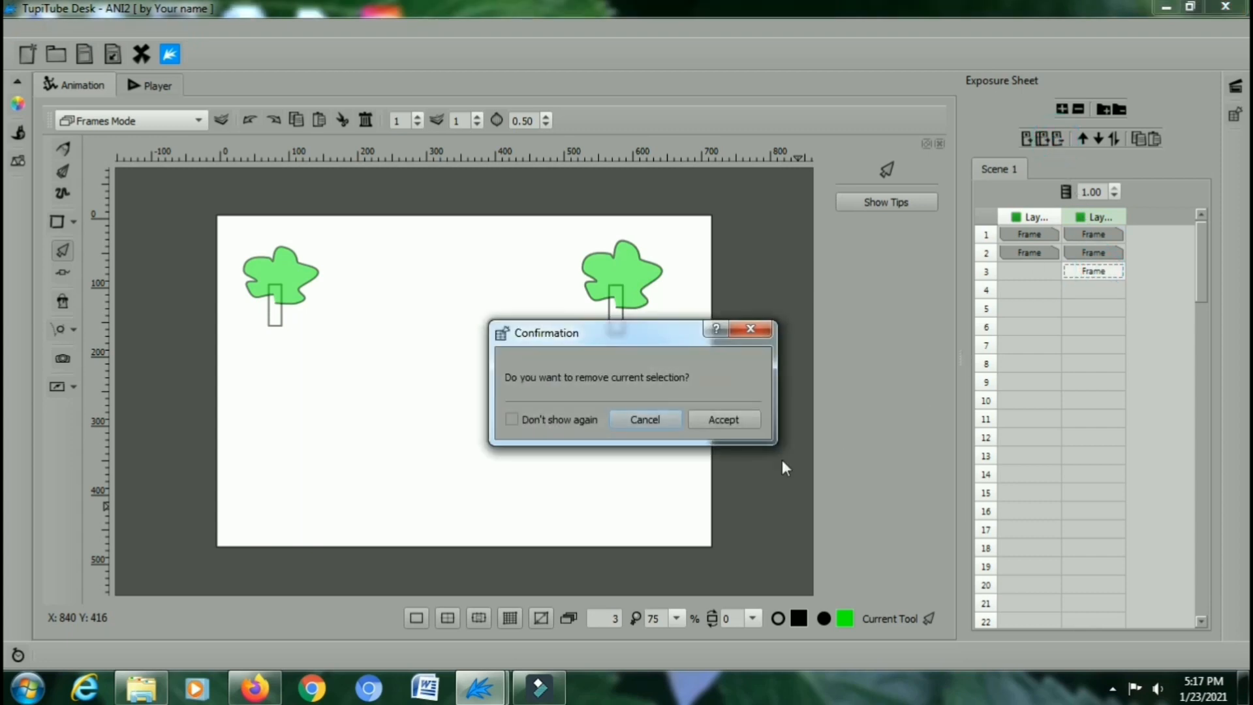
click(741, 421)
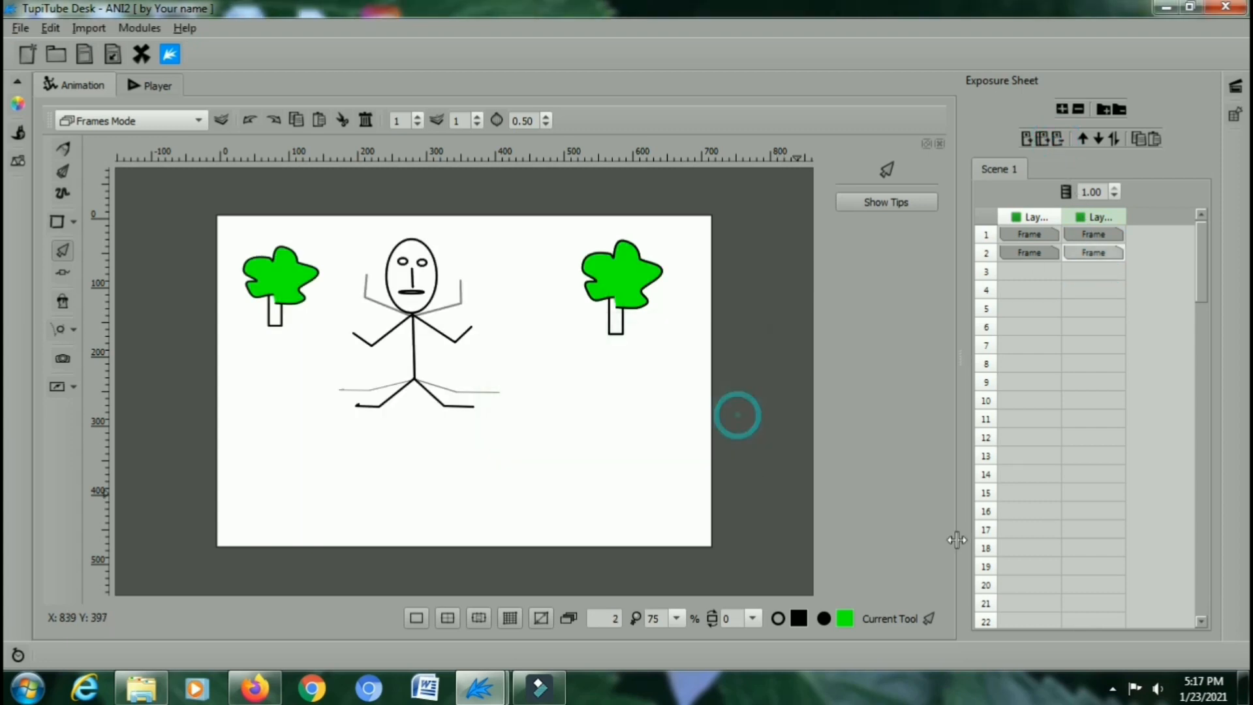
Step: Play the animation with both trees in the scene preview and go back to the drawing workspace
click(160, 86)
click(604, 537)
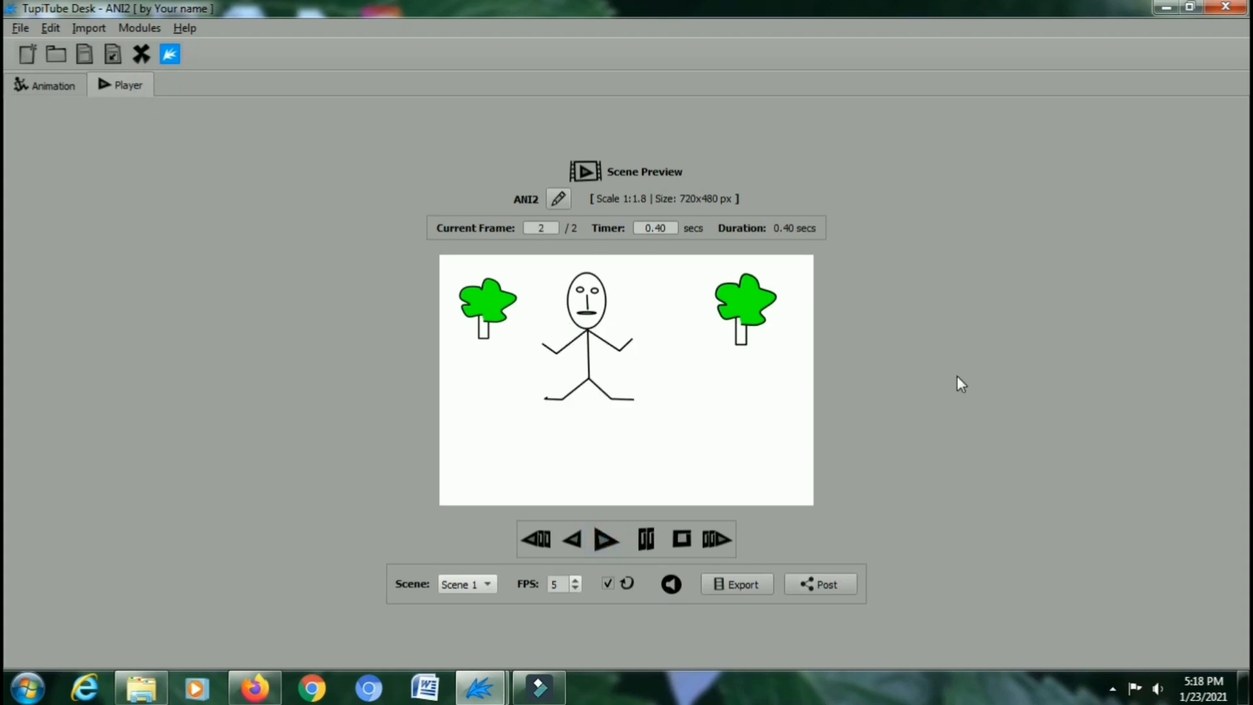
click(25, 81)
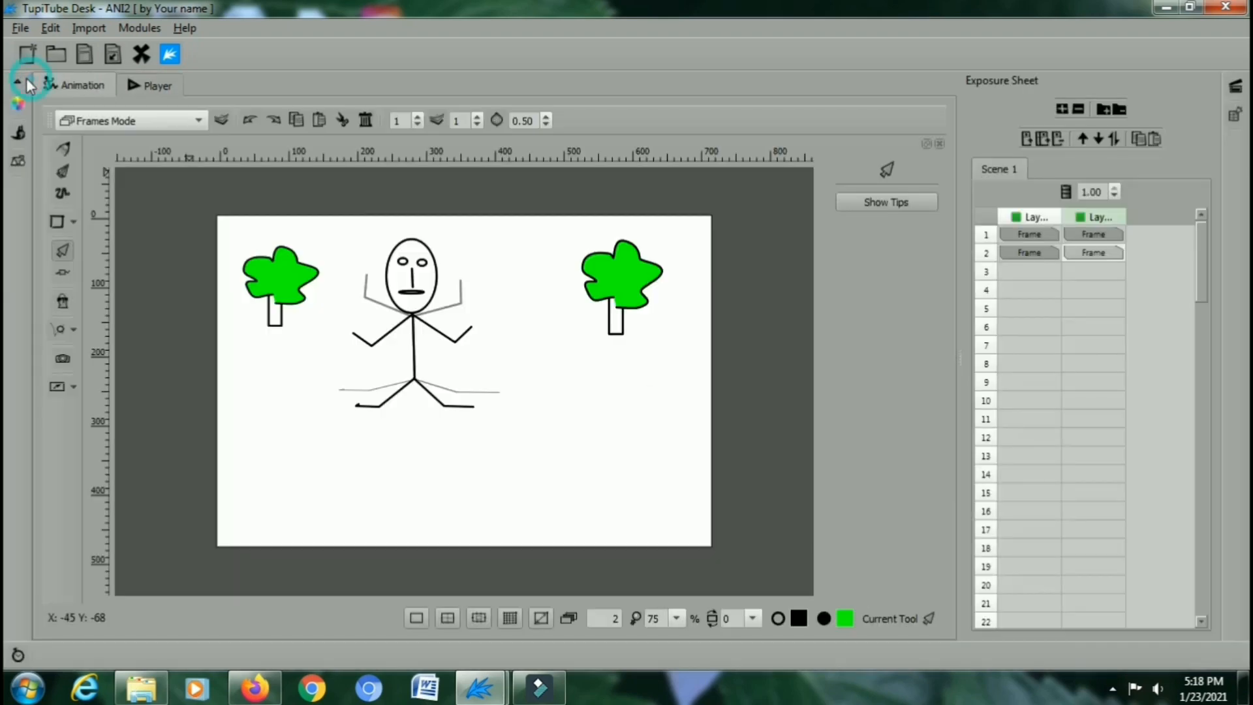